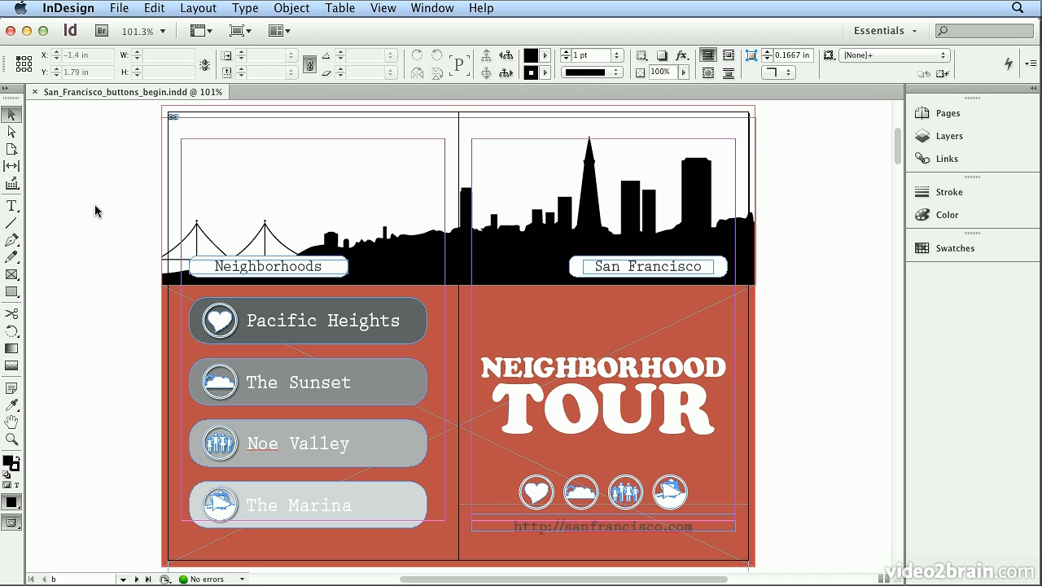
double_click(547, 534)
triple_click(545, 532)
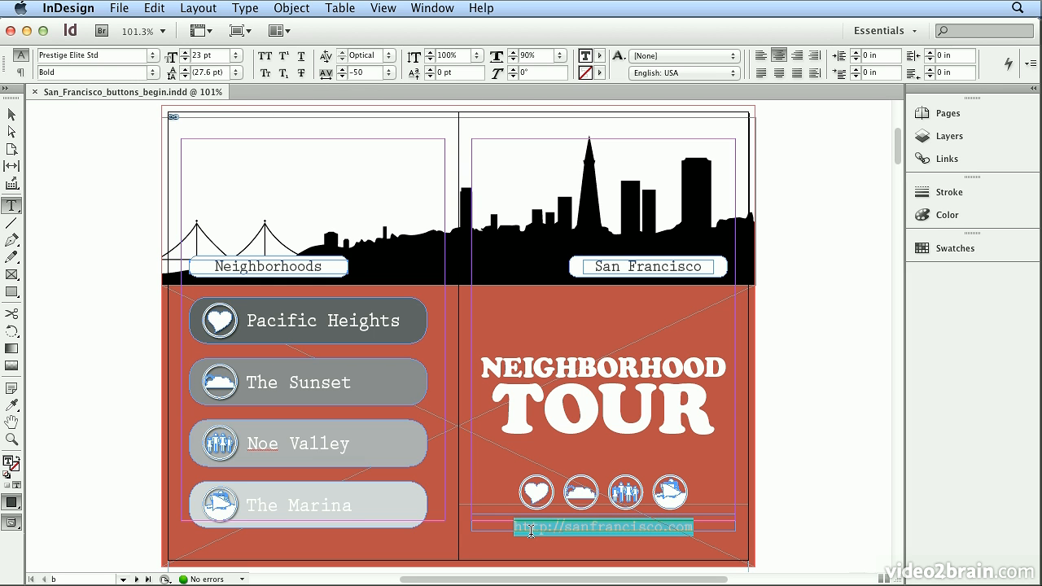
left_click(544, 531)
double_click(544, 531)
triple_click(545, 530)
left_click(866, 29)
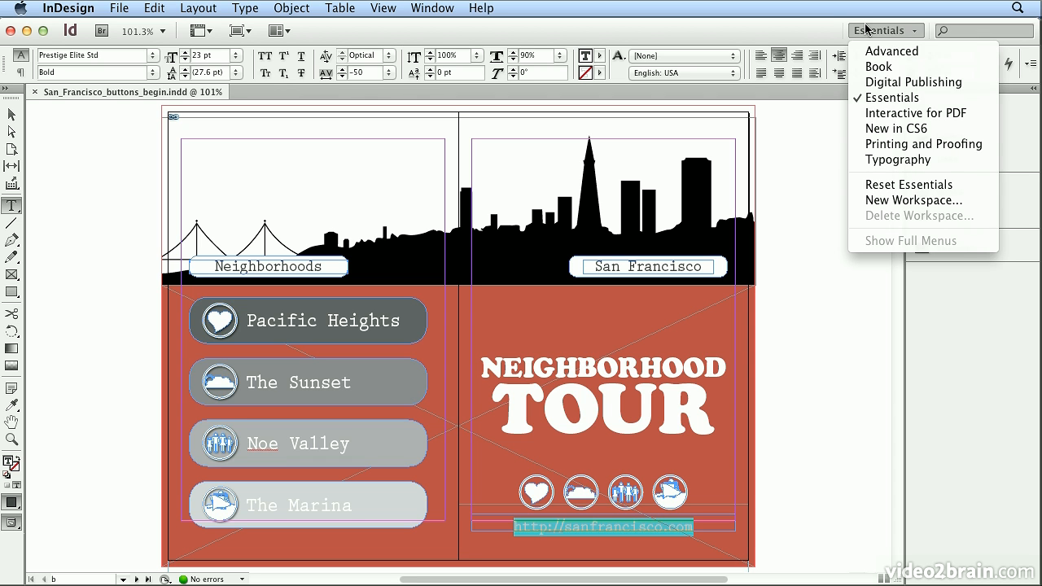
left_click(891, 114)
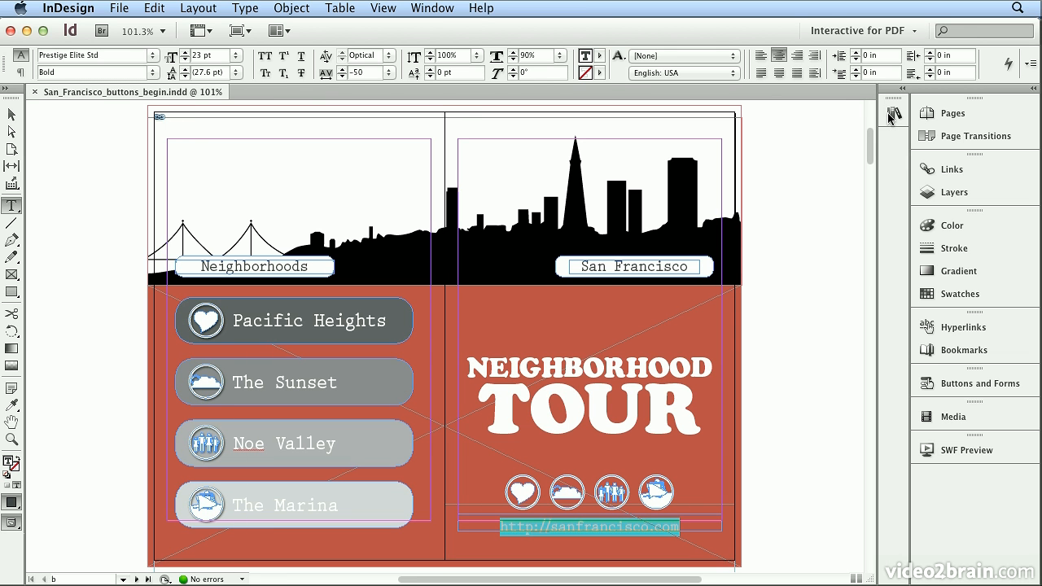
left_click(965, 327)
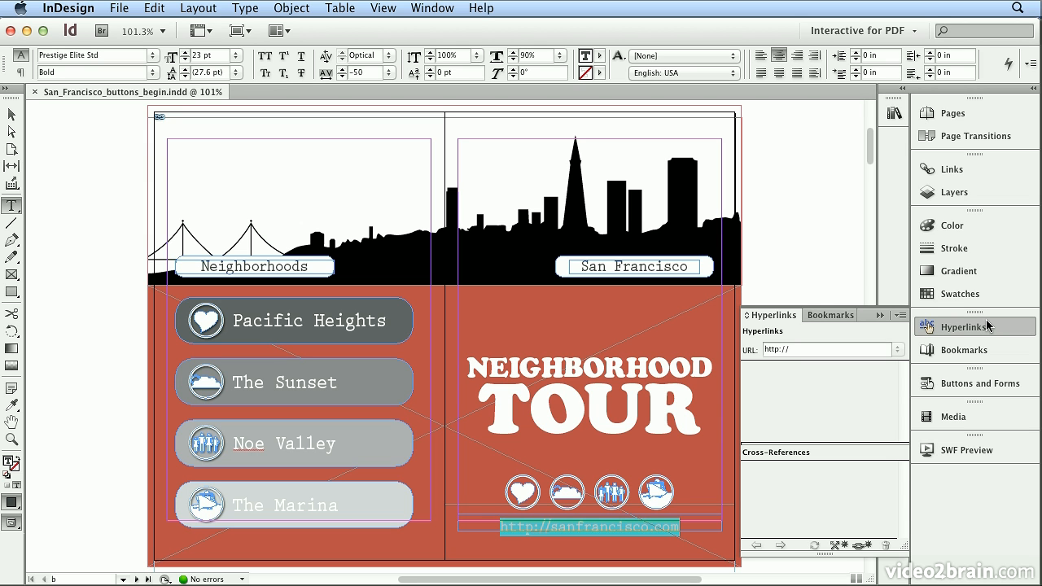
left_click(899, 315)
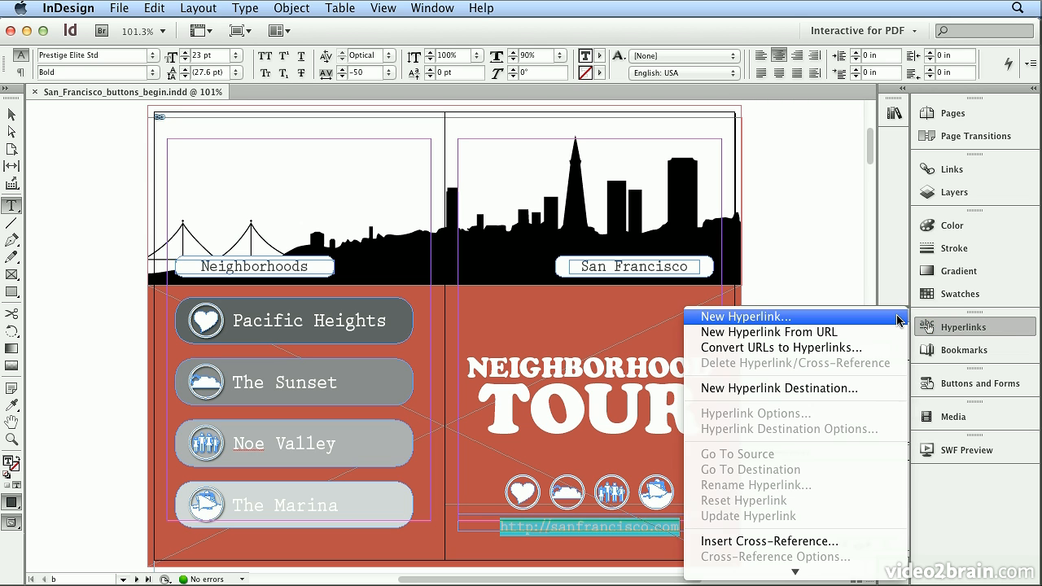
left_click(818, 332)
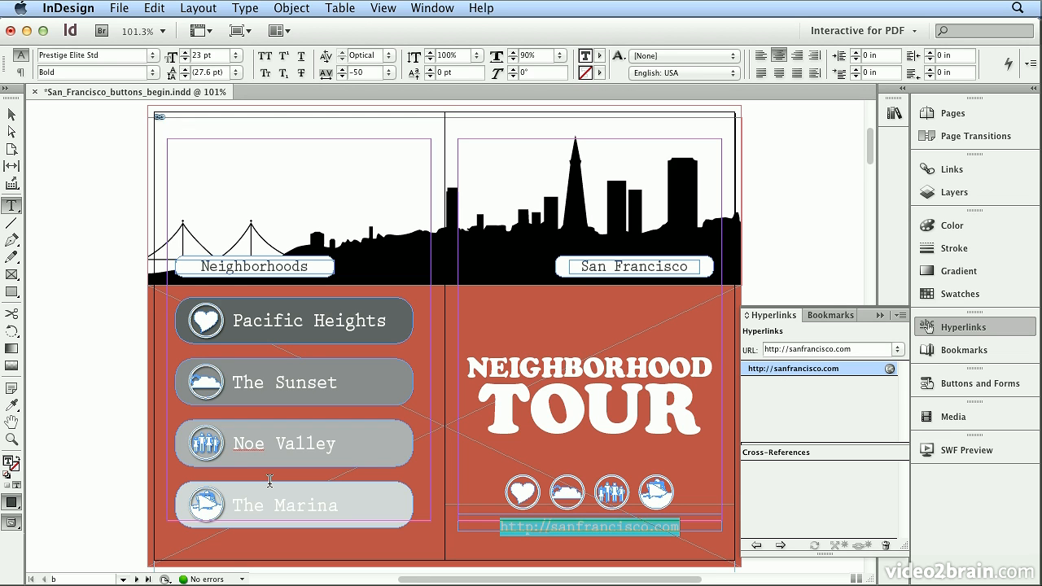
- On the next spread, make the Pacific Heights heading a text anchor hyperlink destination named "Pacific Heights"
left_click(139, 578)
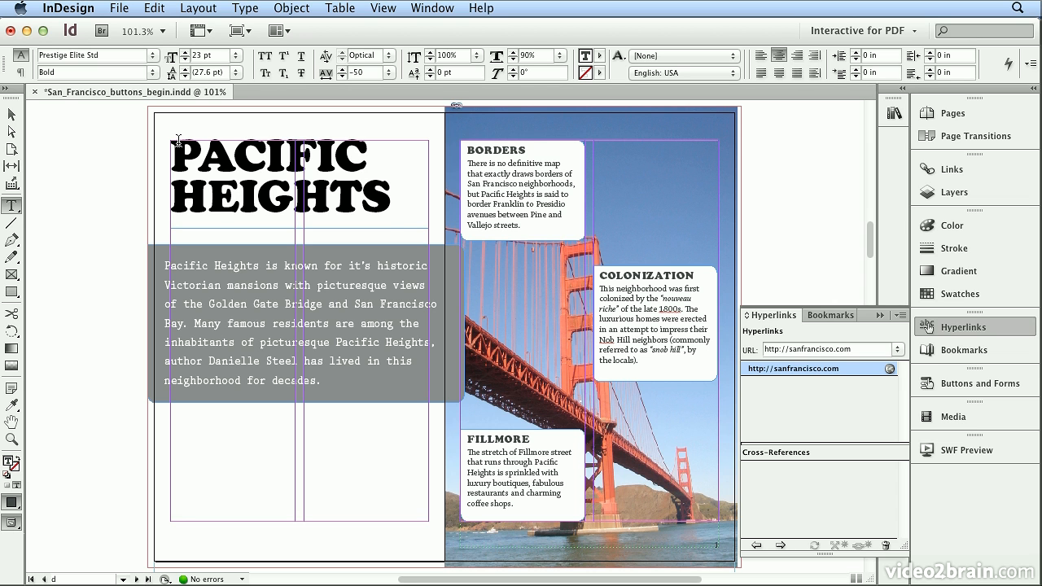
left_click_drag(177, 145, 392, 186)
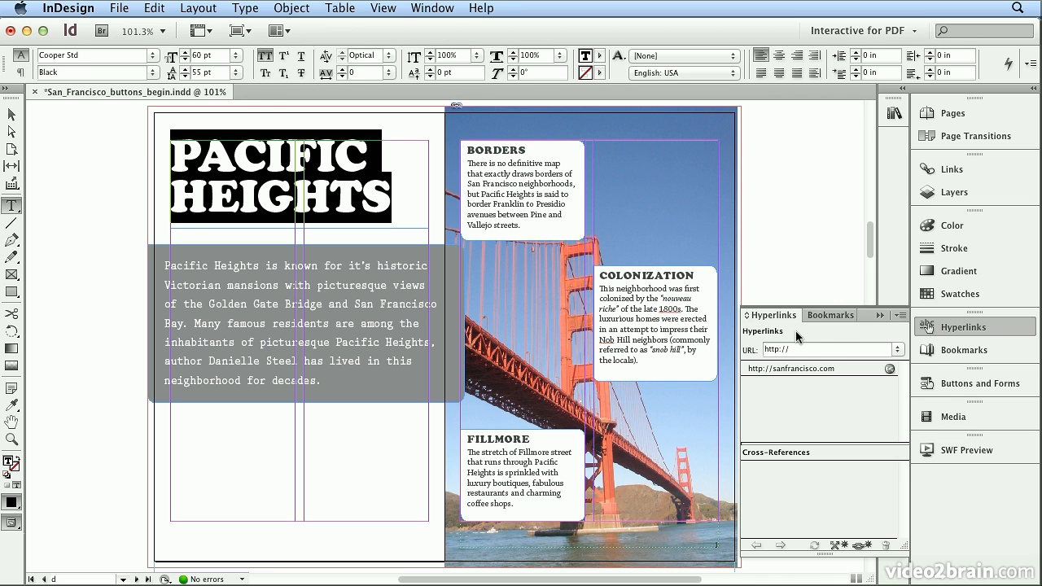
left_click(900, 316)
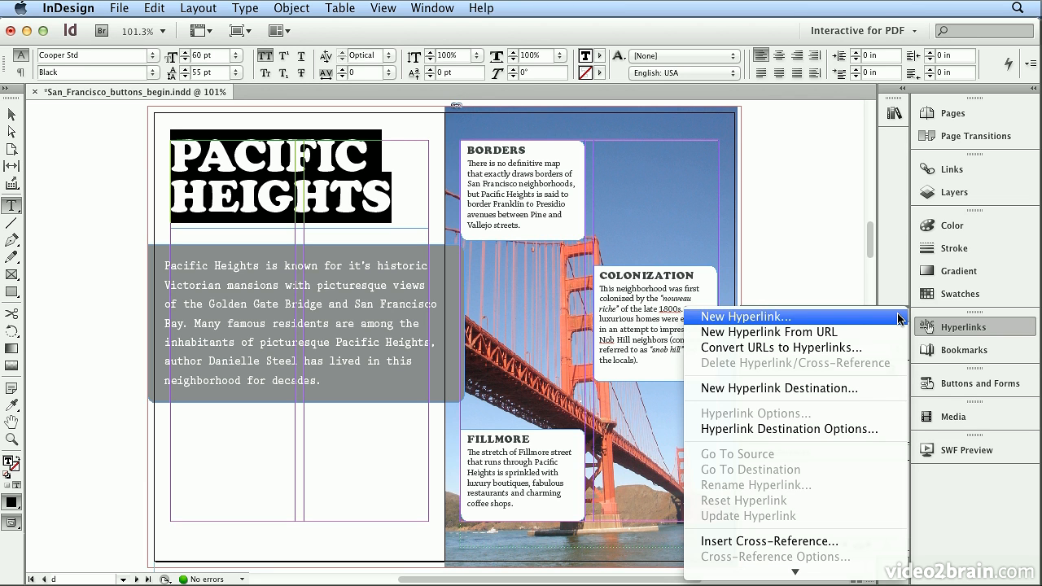
left_click(877, 388)
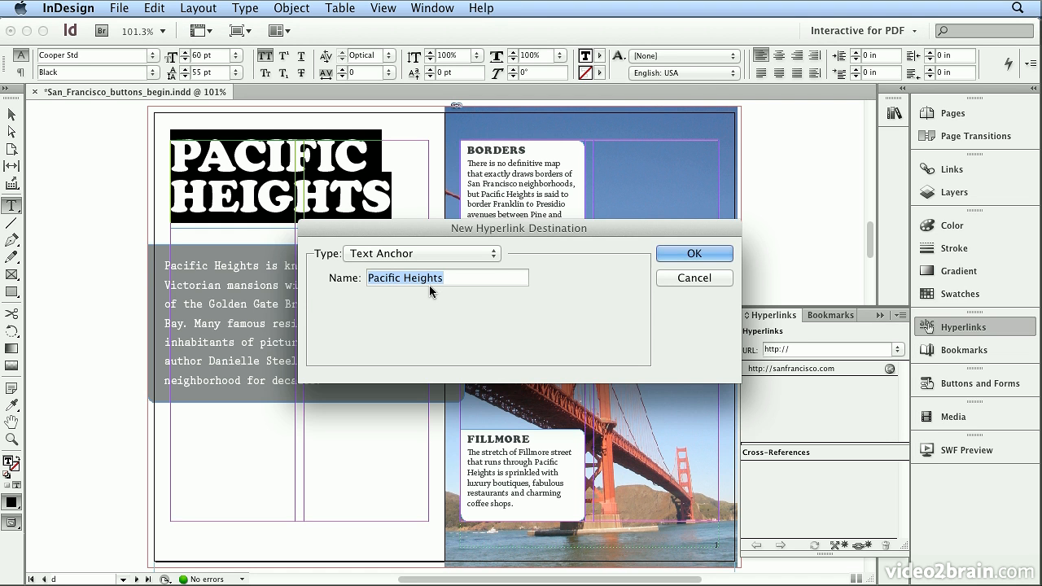
left_click(668, 255)
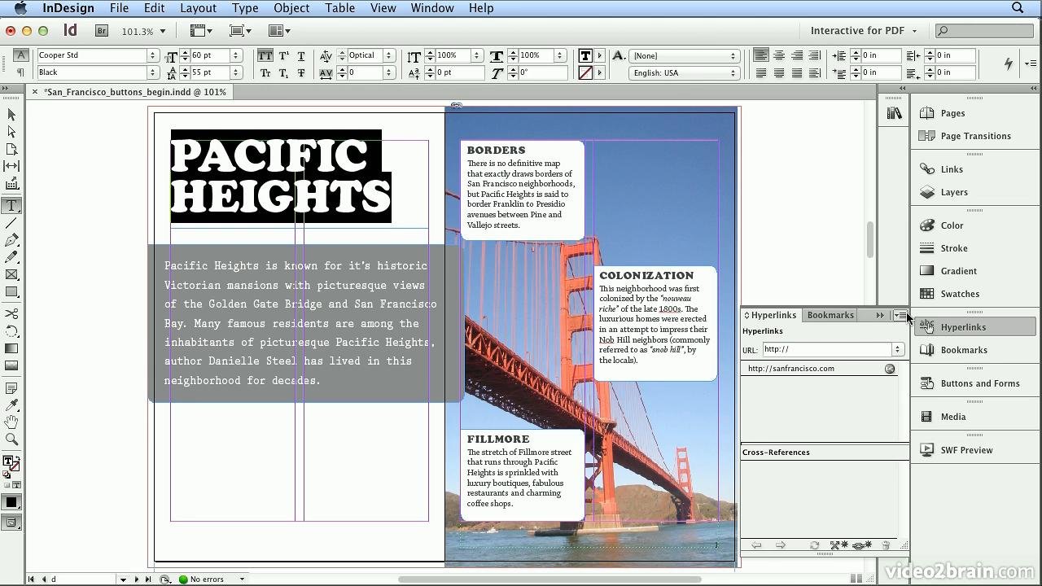
- Create a hyperlink on the selected Pacific Heights heading that links to the "Pacific Heights" text anchor
left_click(906, 316)
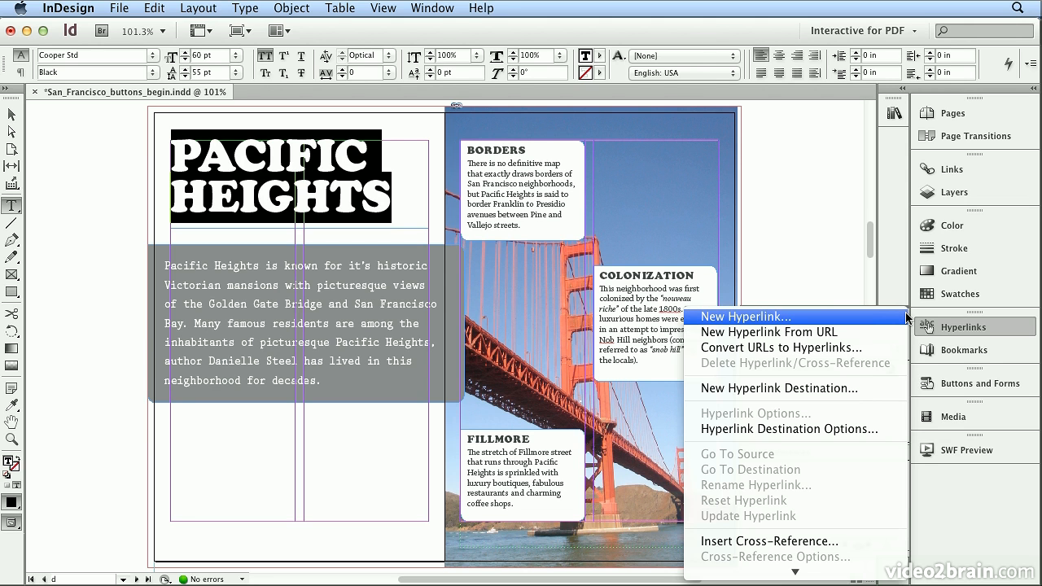
left_click(844, 317)
left_click(456, 178)
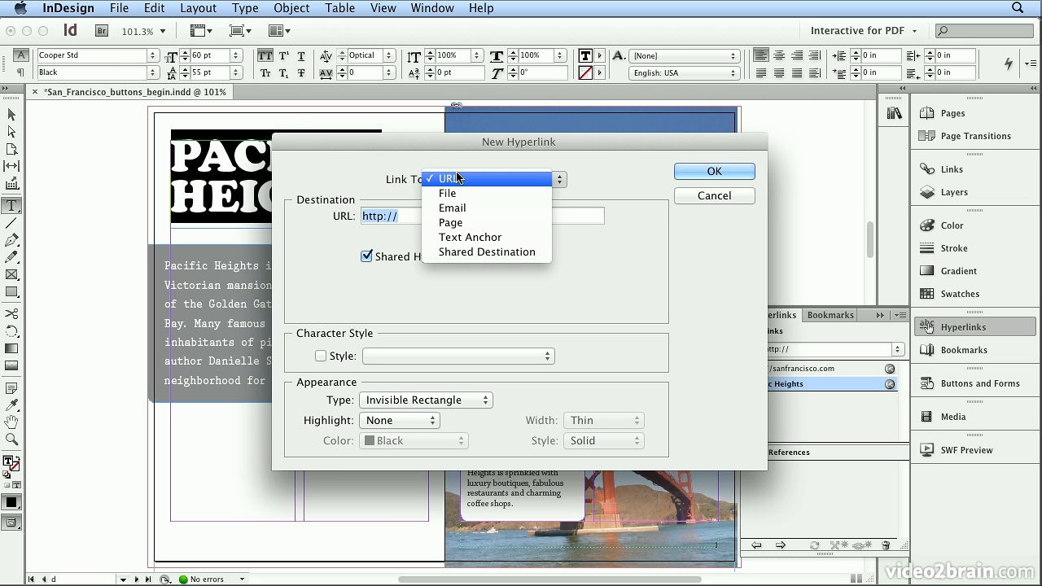
left_click(487, 237)
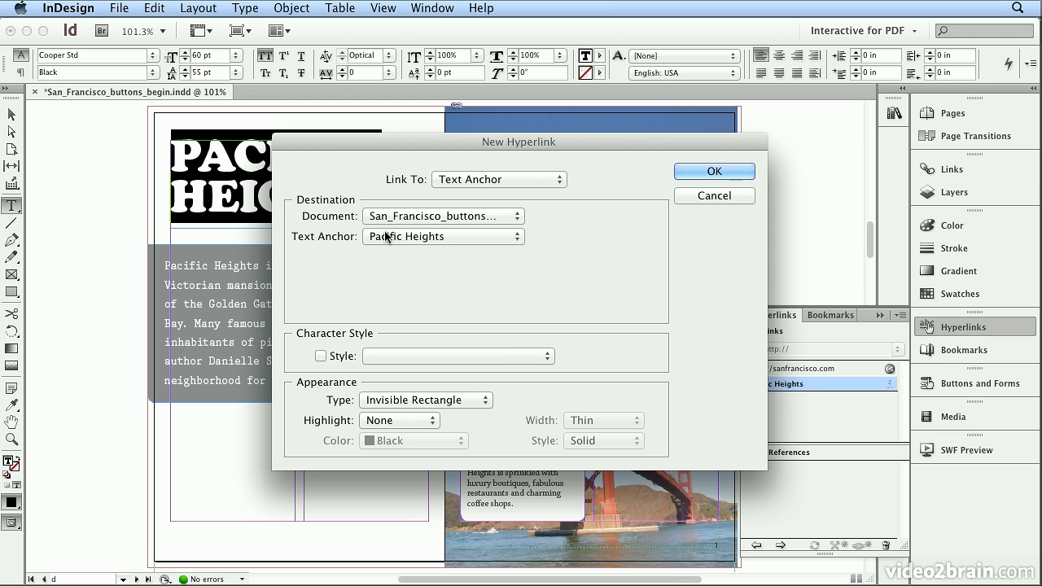
left_click(700, 168)
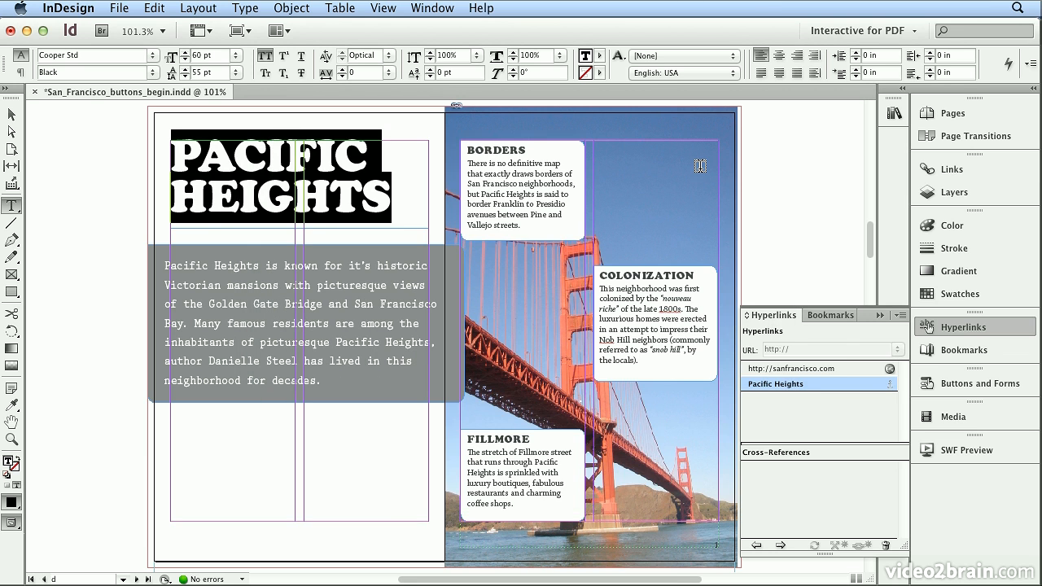
- On the following spread, make The Sunset heading a text anchor hyperlink destination named "The Sunset"
left_click(136, 579)
left_click(188, 167)
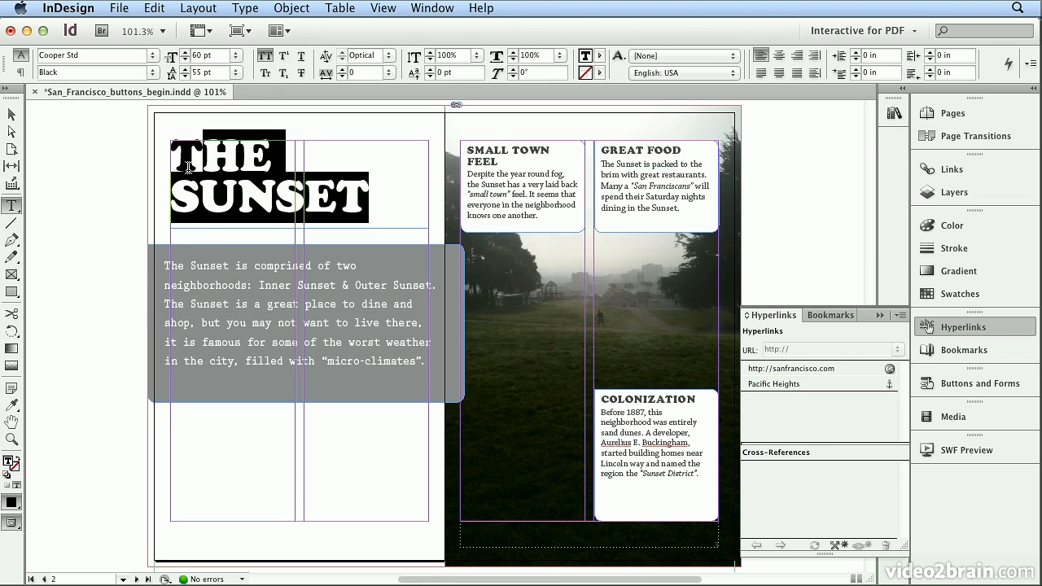
left_click(899, 315)
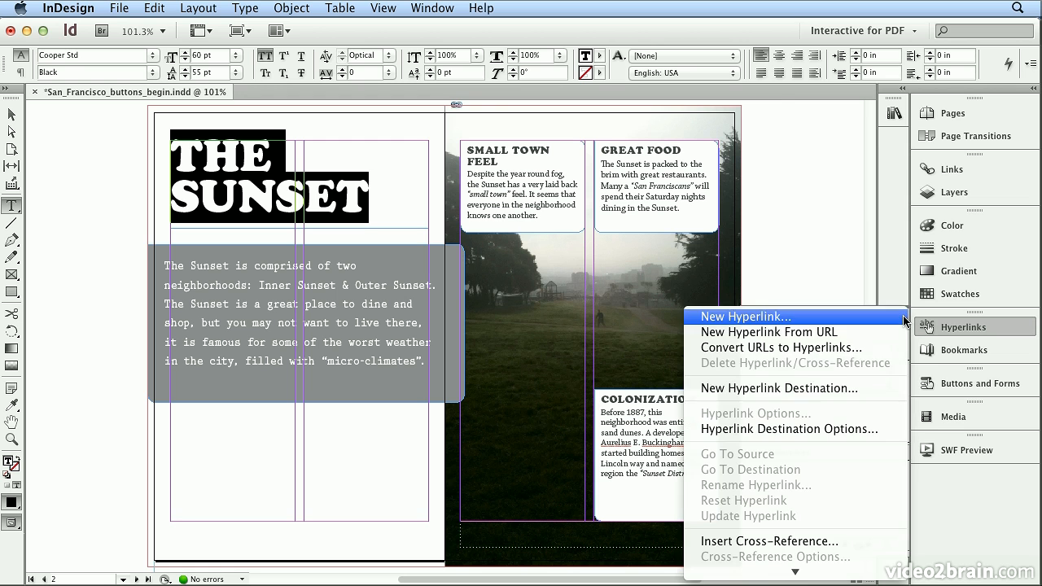
left_click(879, 390)
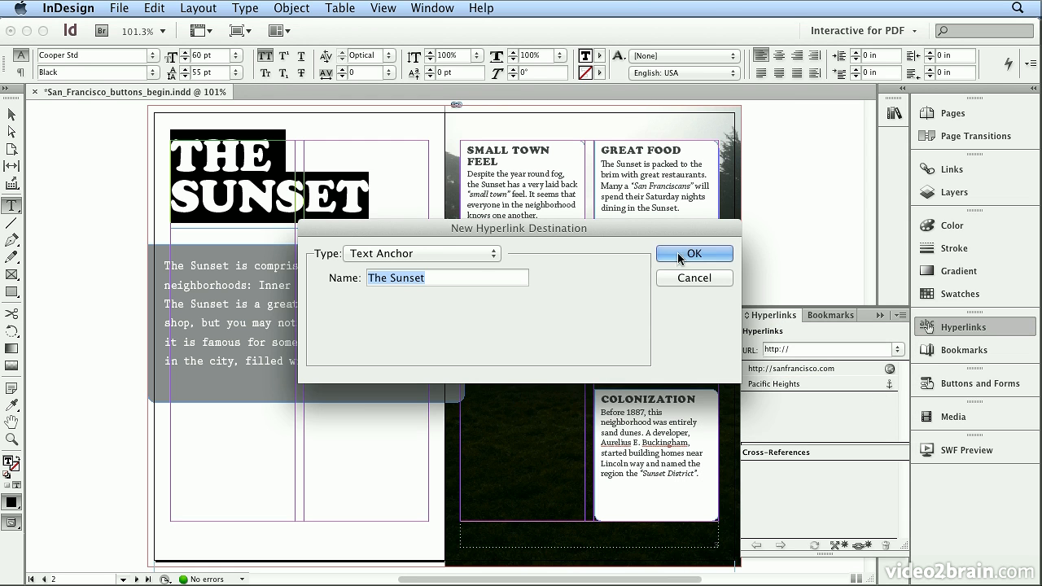
left_click(682, 254)
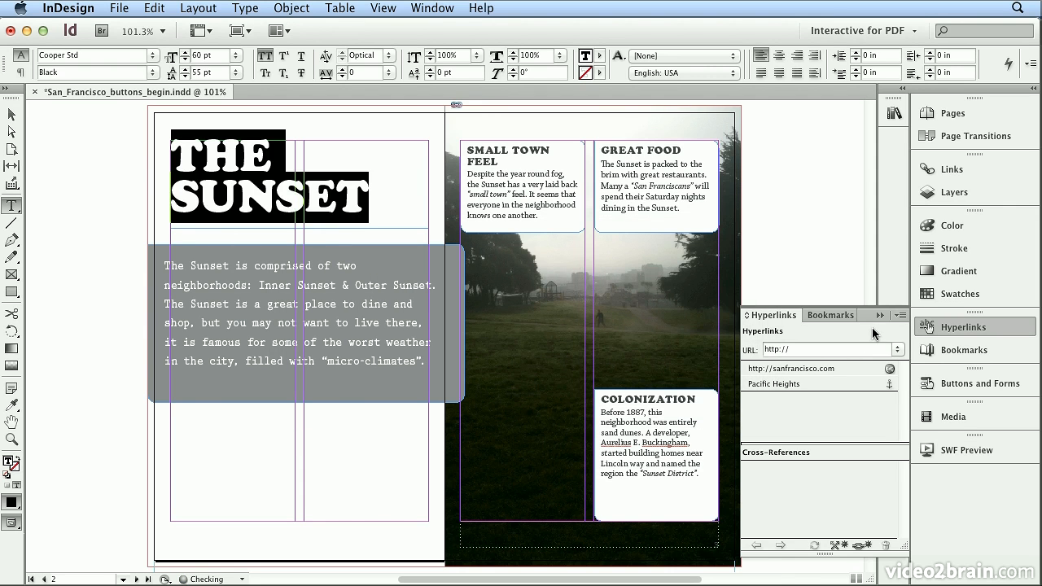
- Create a hyperlink on the selected The Sunset heading that links to the "The Sunset" text anchor
left_click(899, 315)
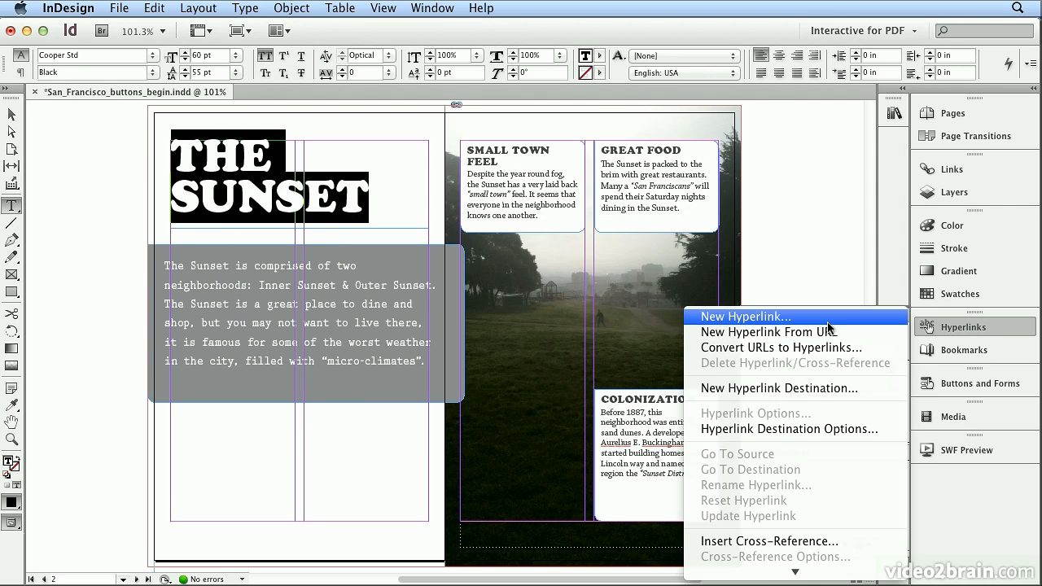
left_click(794, 319)
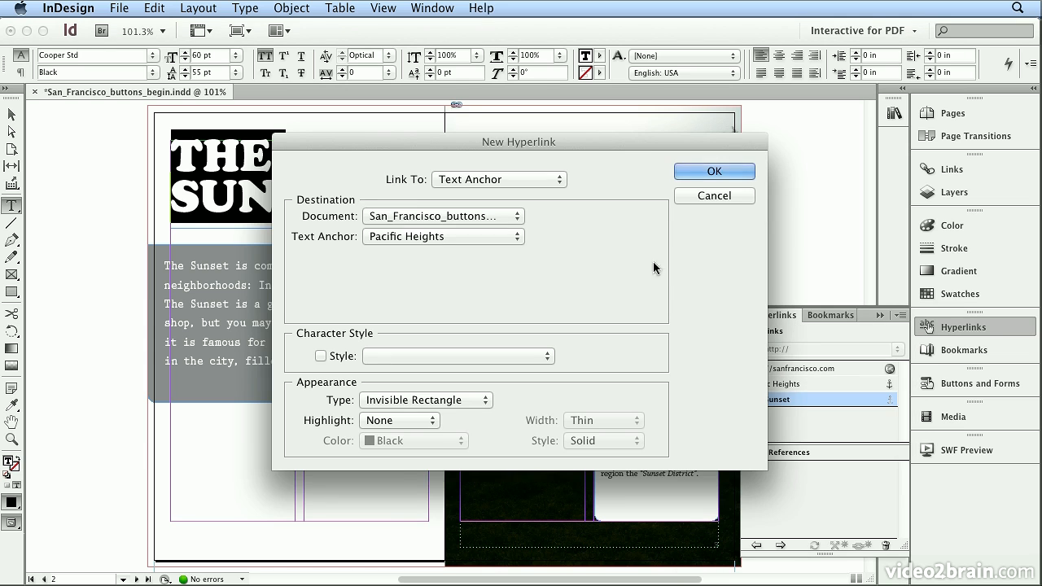
left_click(513, 236)
left_click(505, 248)
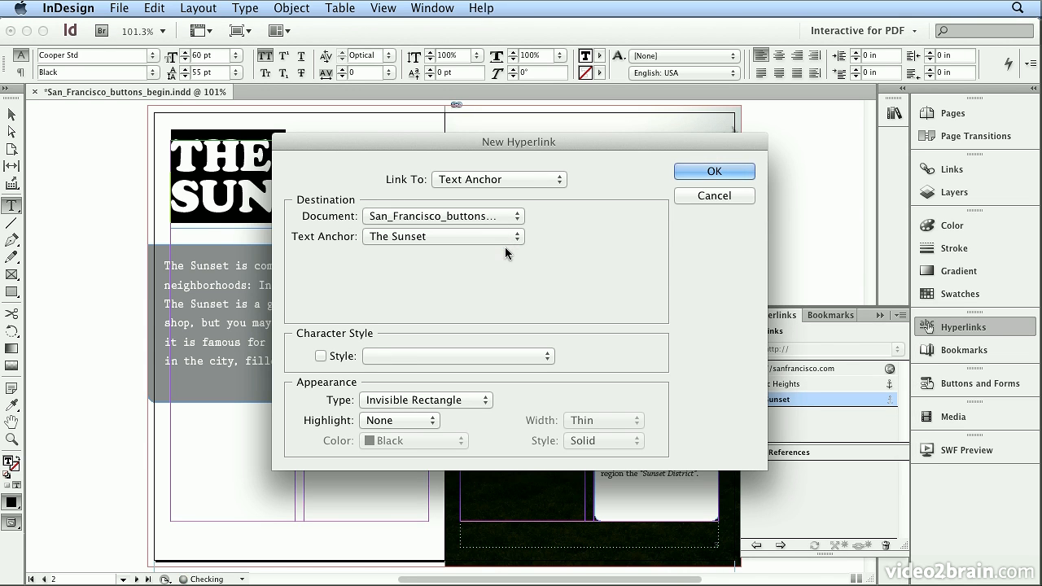
left_click(707, 172)
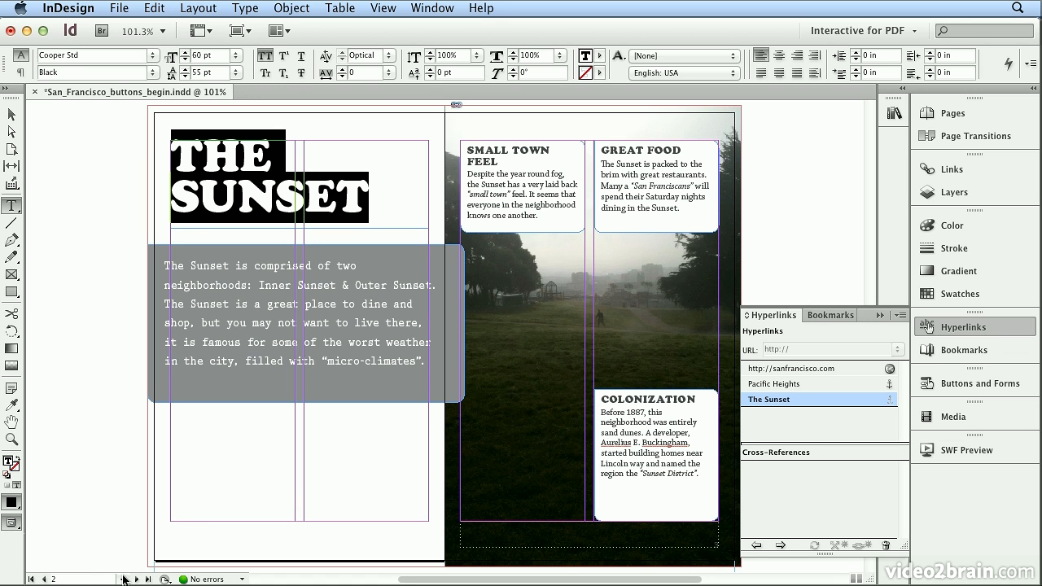
- Return to spread b-c and convert the grouped Pacific Heights label into a button named "PacHeights"
left_click(957, 113)
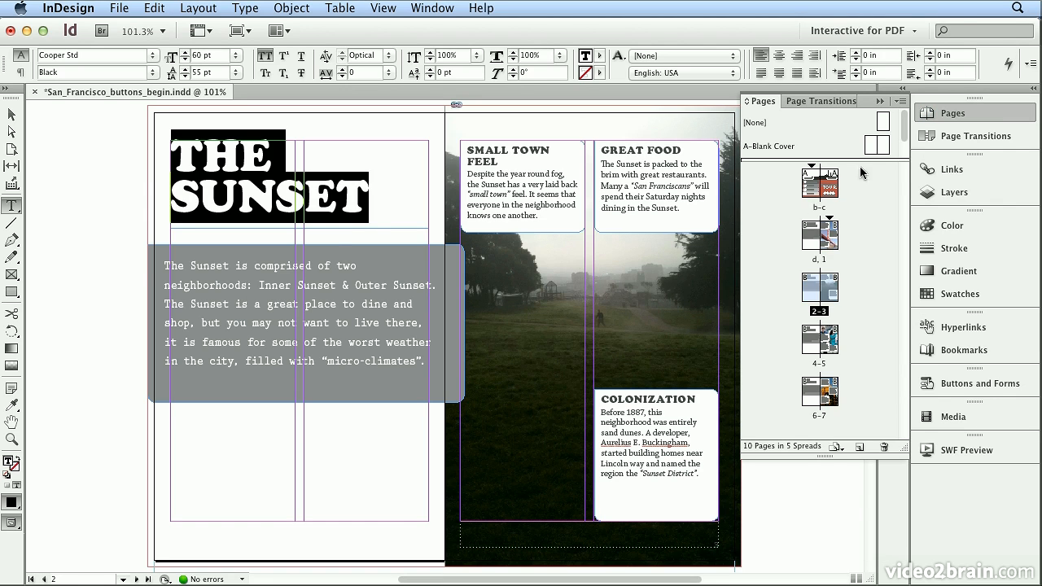
double_click(820, 208)
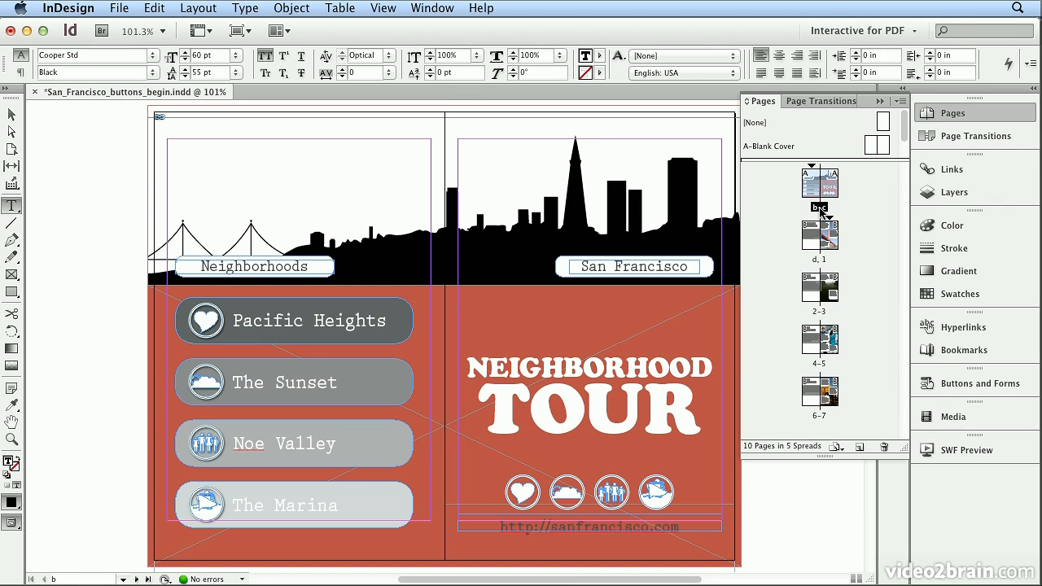
left_click(10, 117)
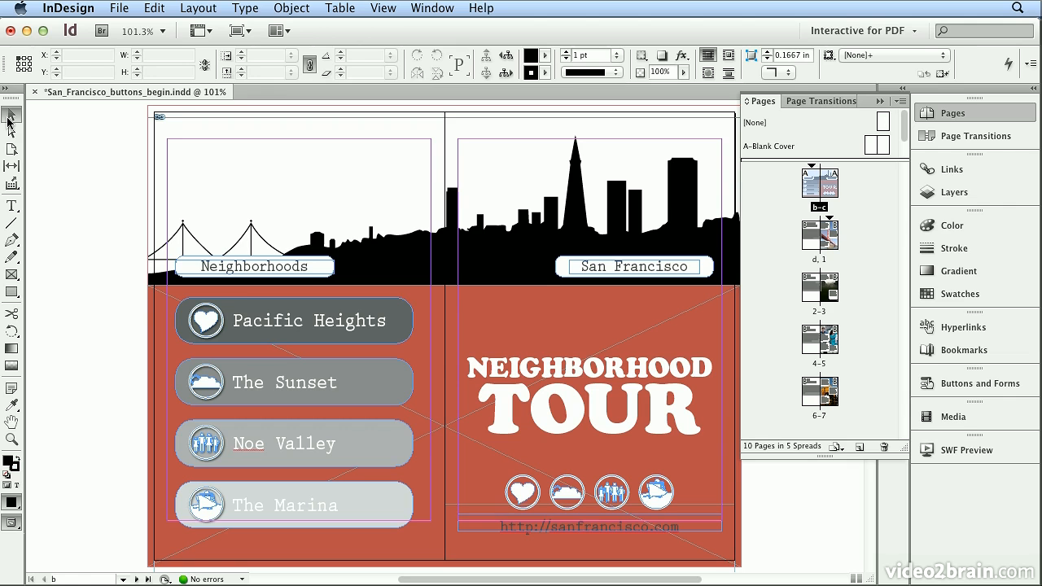
left_click(223, 322)
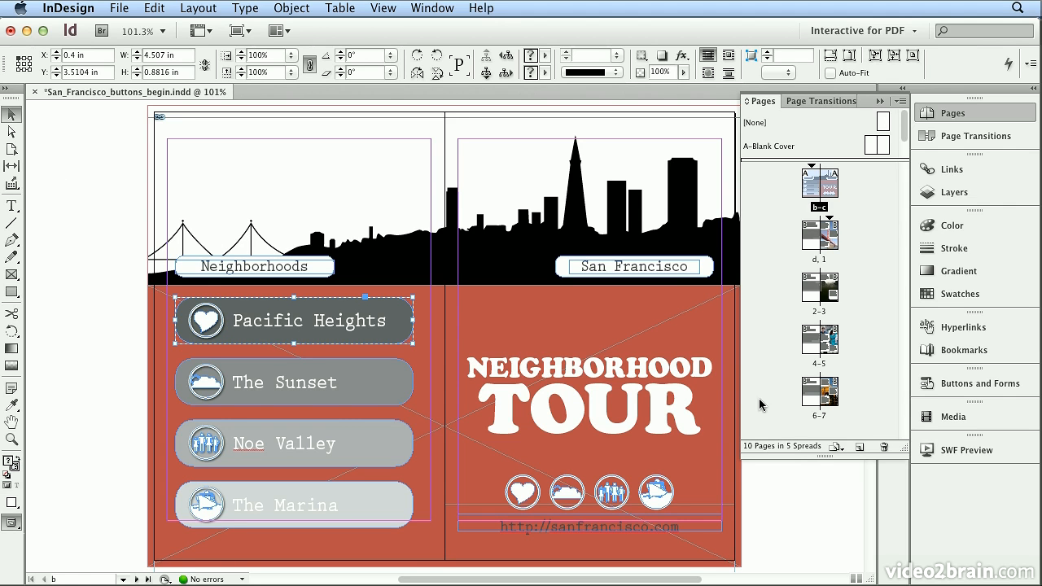
left_click(963, 394)
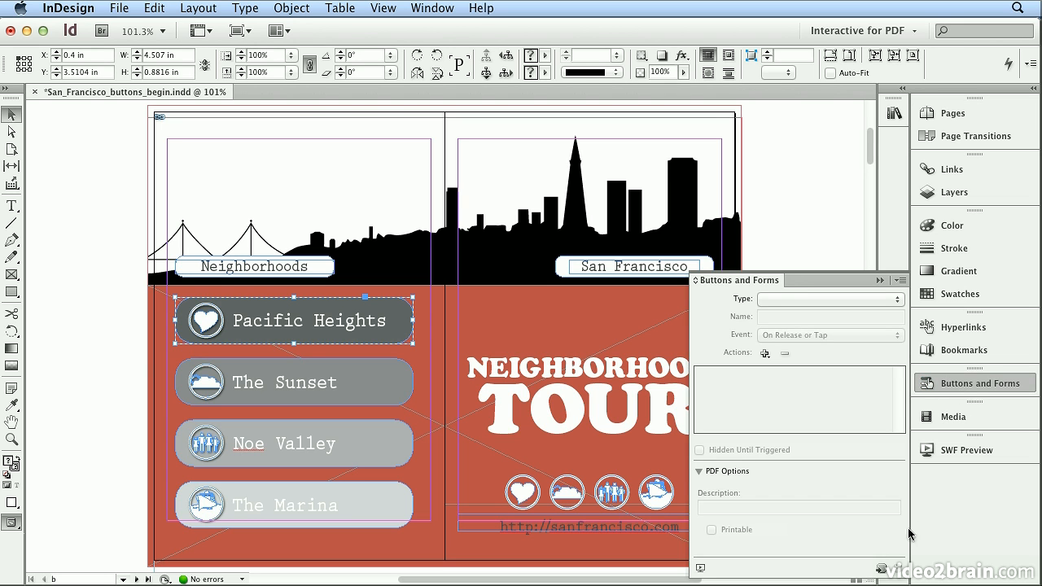
left_click(879, 570)
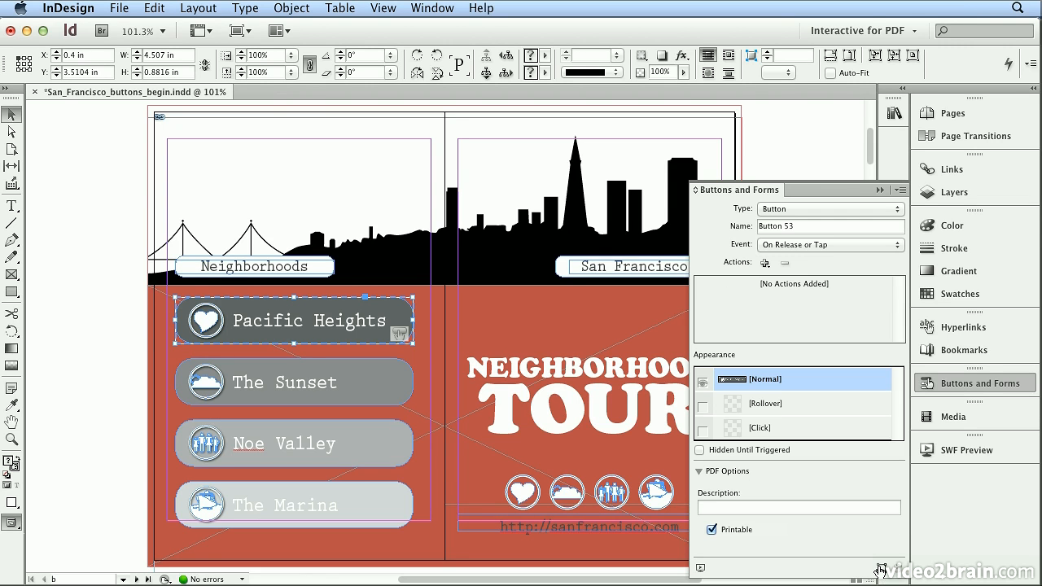
triple_click(810, 228)
type("PacHeights")
- Add a Go To Destination action to the PacHeights button, targeting Pacific Heights with Fit In Window zoom
left_click(764, 263)
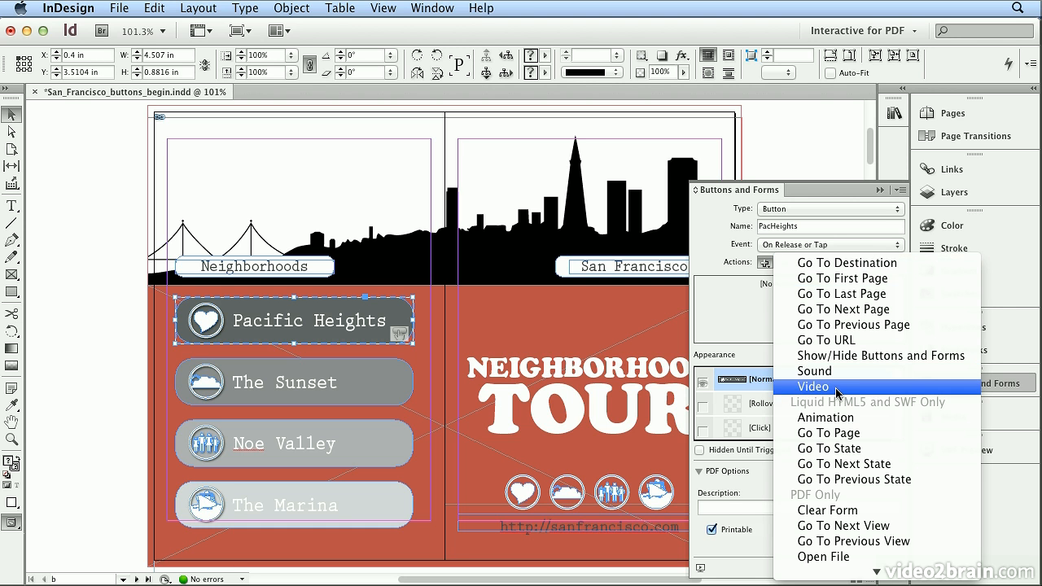
left_click(871, 270)
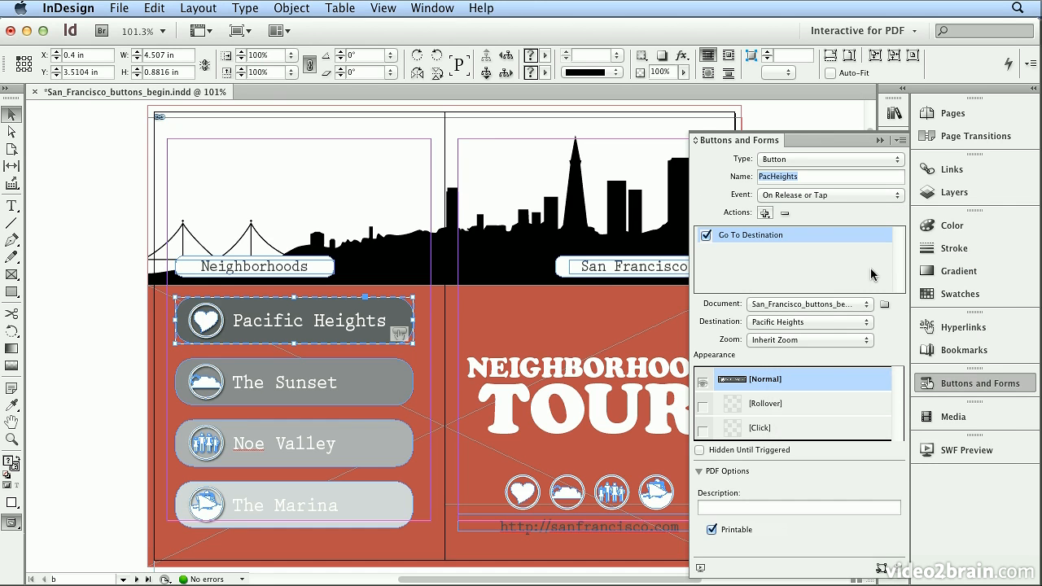
left_click(789, 322)
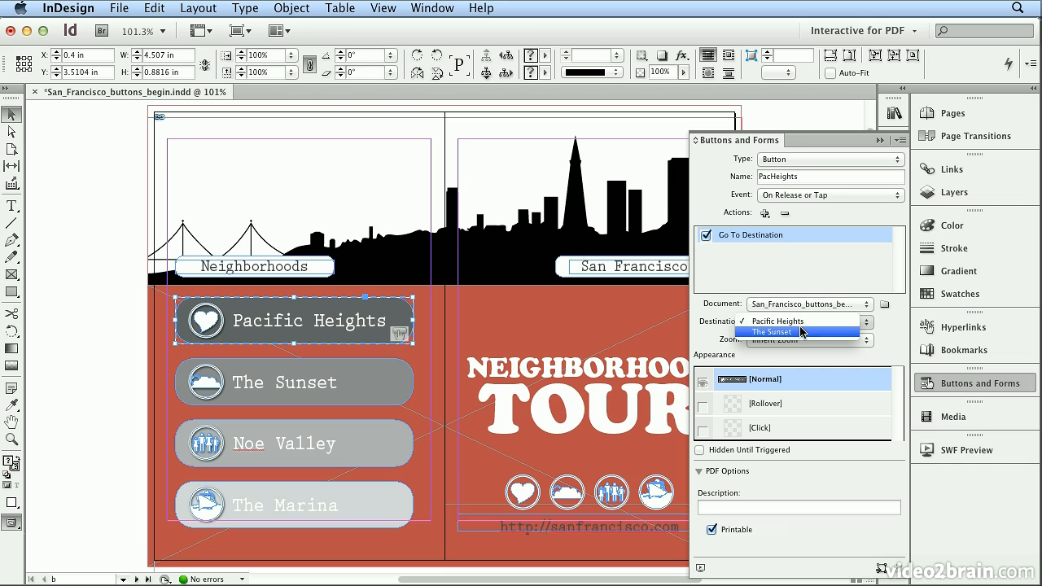
left_click(798, 322)
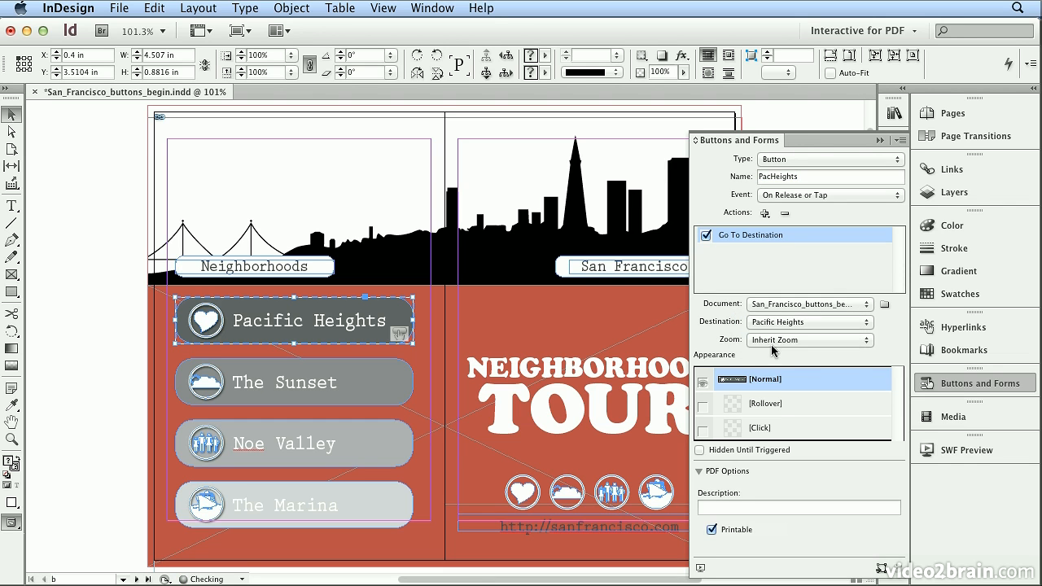
left_click(774, 341)
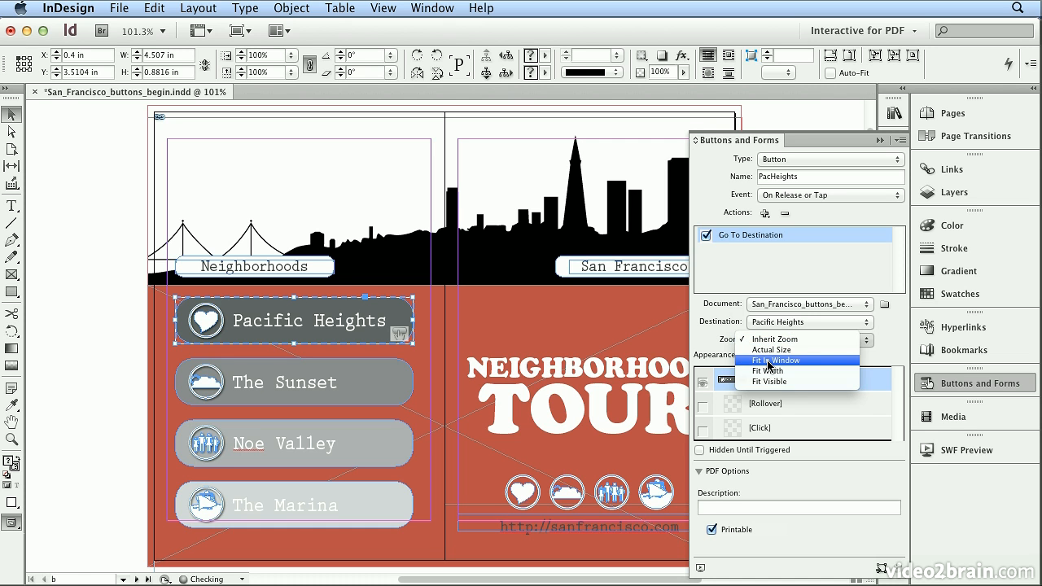
left_click(767, 362)
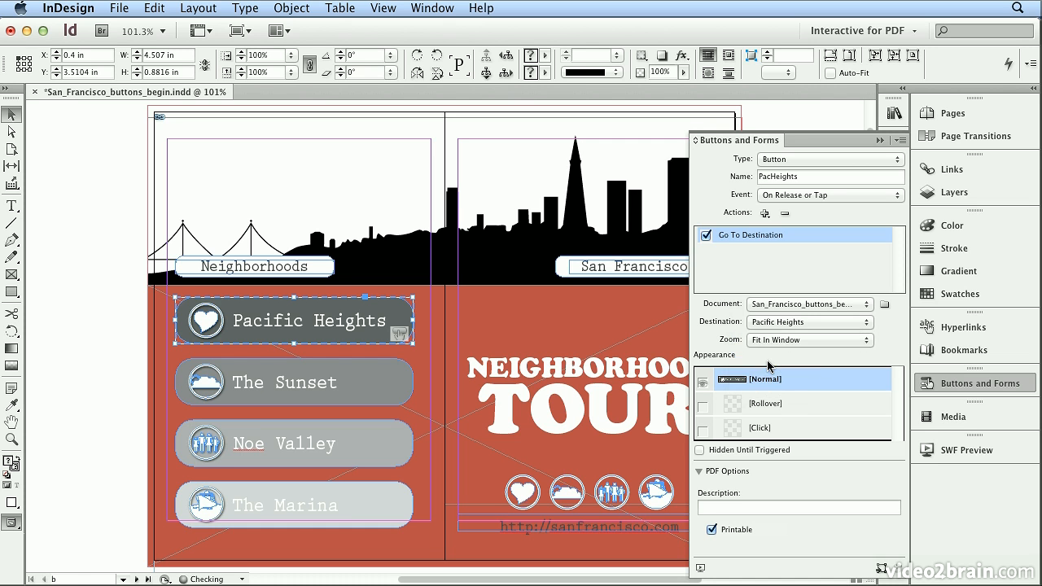
- Convert the grouped The Sunset label into a button named "Sunset"
left_click(386, 405)
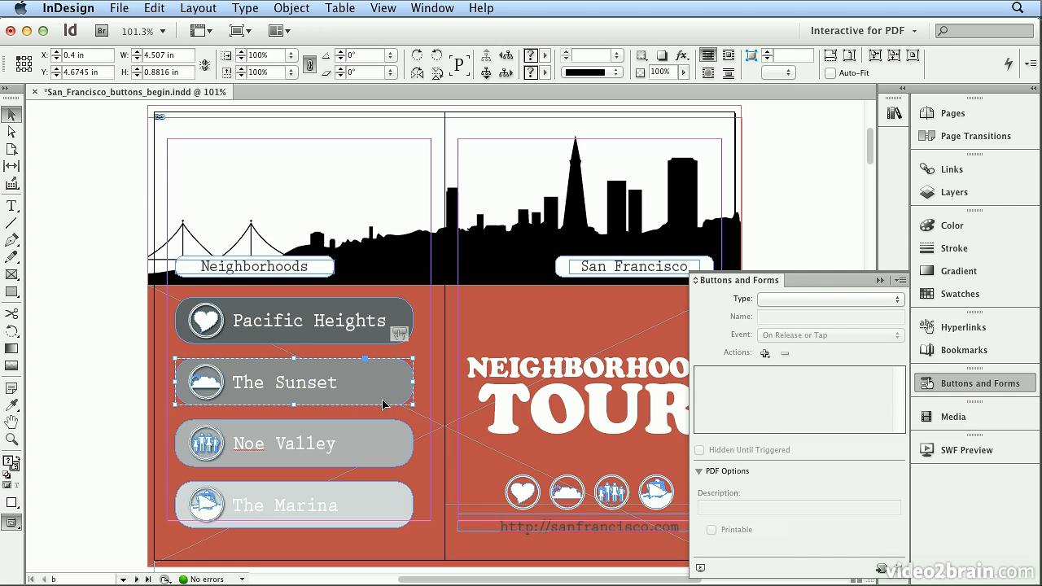
left_click(881, 569)
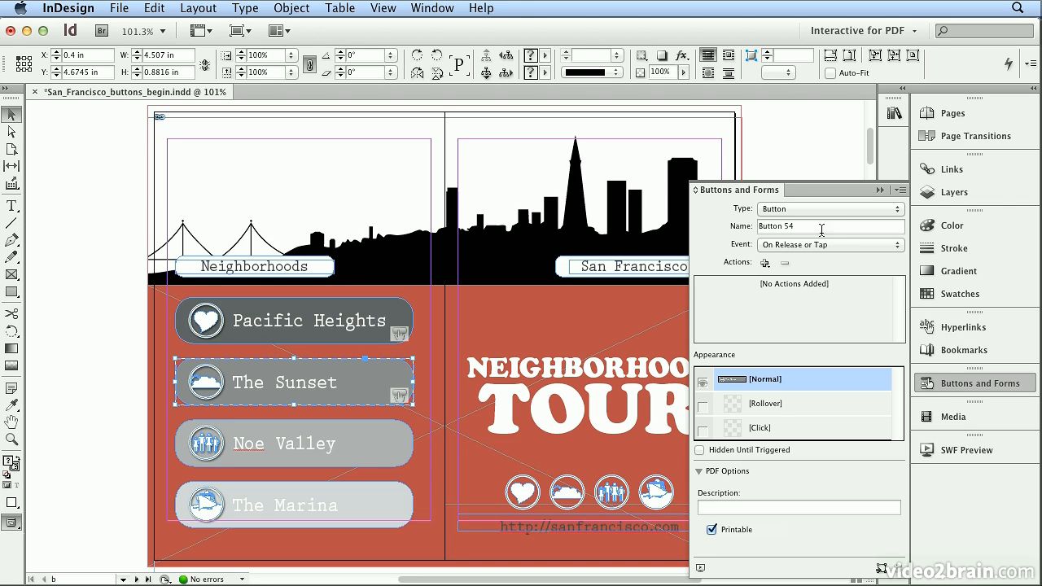
left_click_drag(813, 228, 682, 216)
type("Sunset")
- Add a Go To Destination action to the Sunset button, targeting The Sunset with Fit In Window zoom
left_click(765, 262)
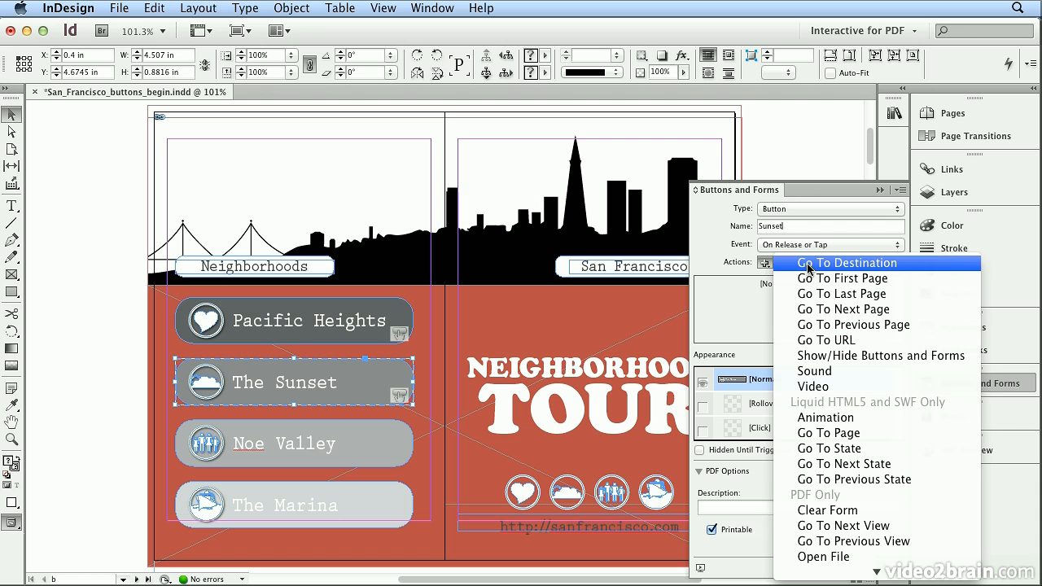
left_click(808, 267)
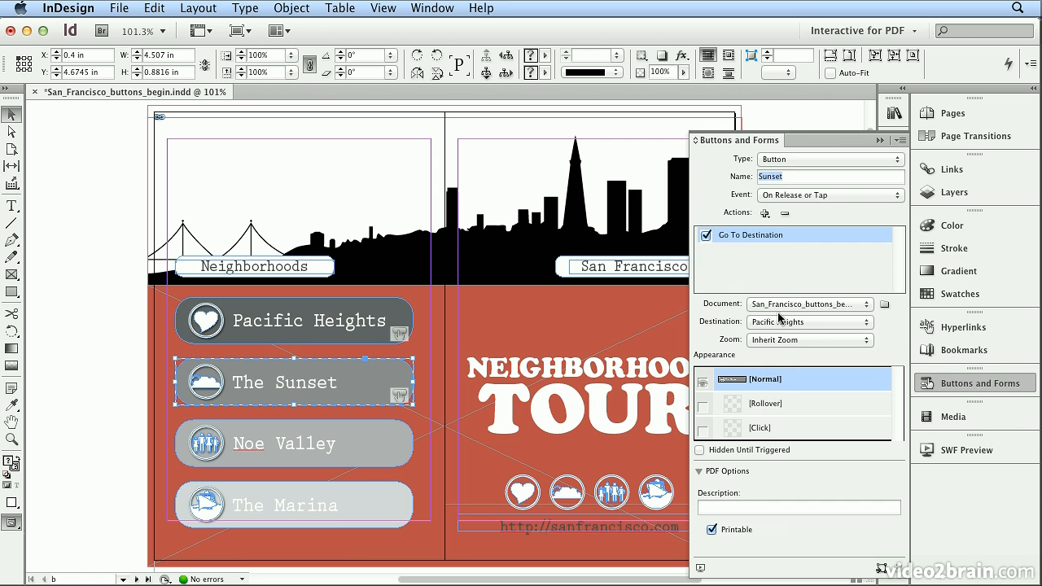
left_click(771, 323)
left_click(772, 332)
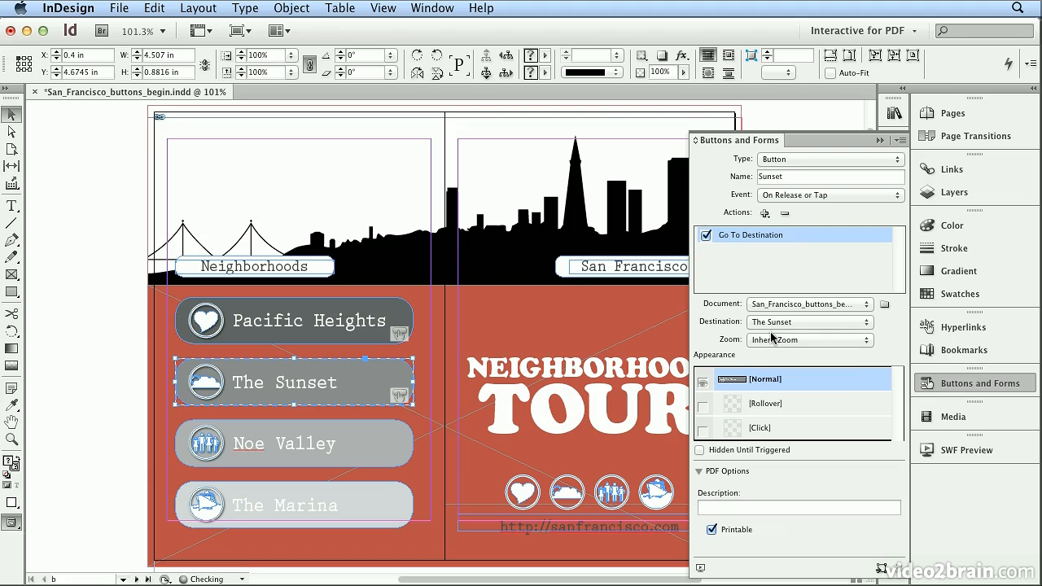
left_click(769, 340)
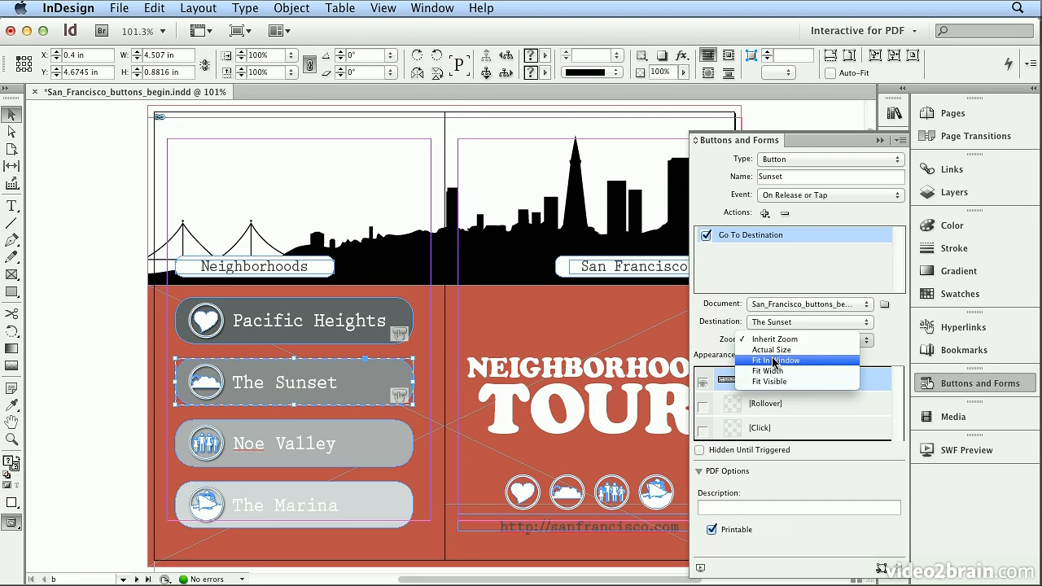
left_click(773, 361)
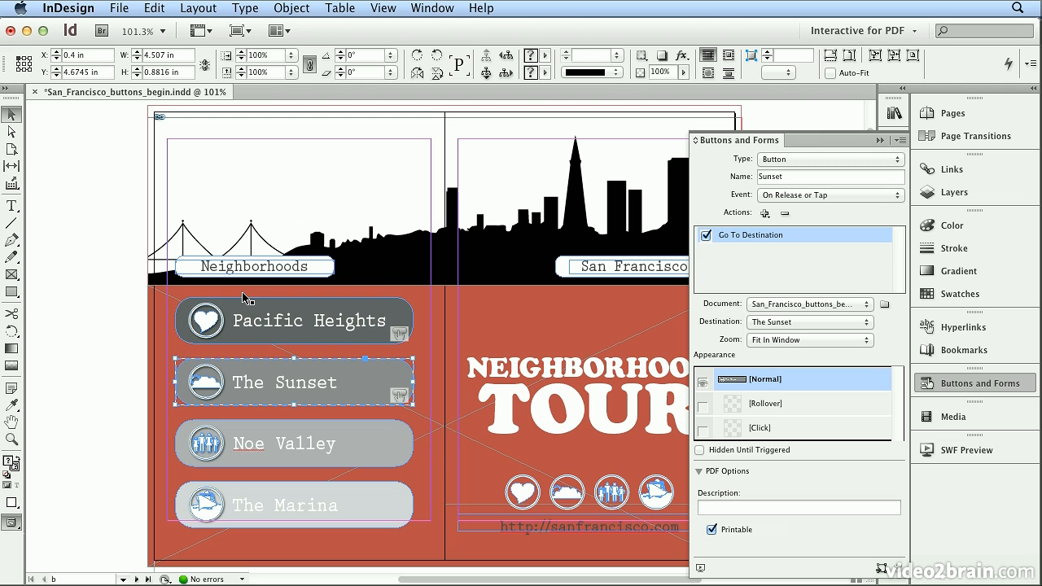
- Add a Rollover appearance to the Sunset button and fill its background with C=0 M=0 Y=0 K=100 at 100% tint
left_click(798, 408)
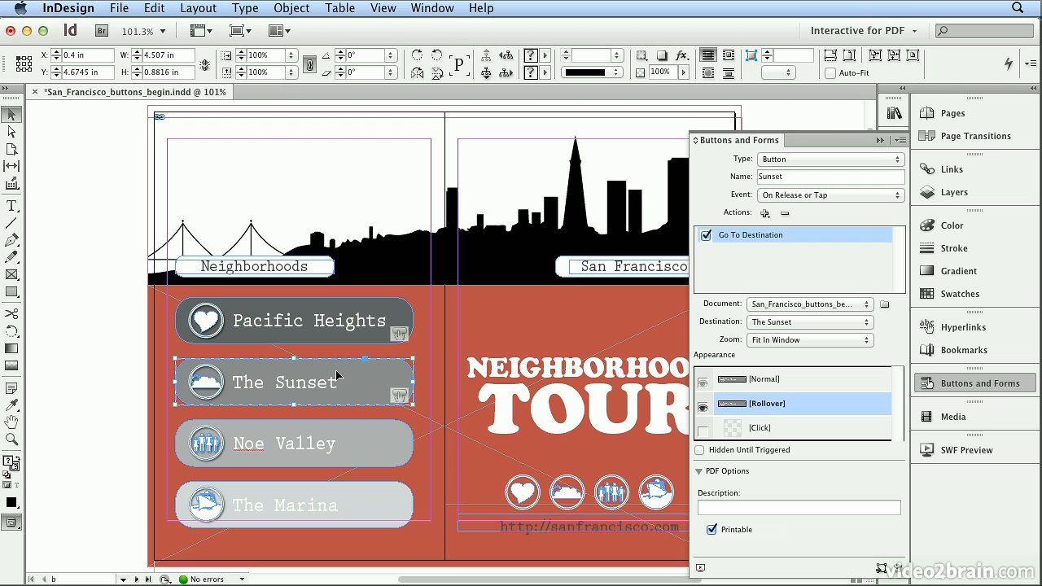
key("a")
left_click(90, 315)
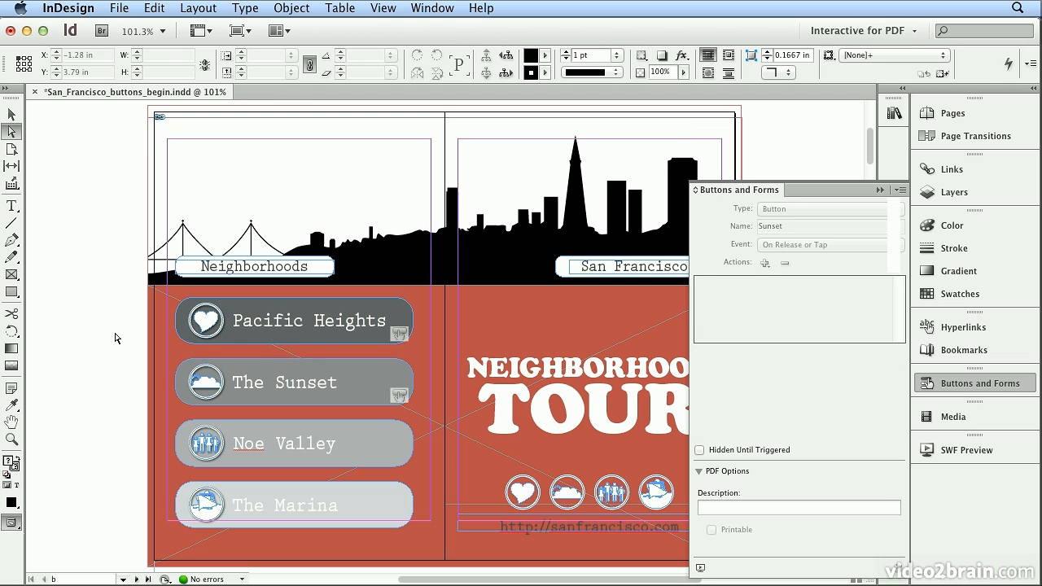
left_click(394, 386)
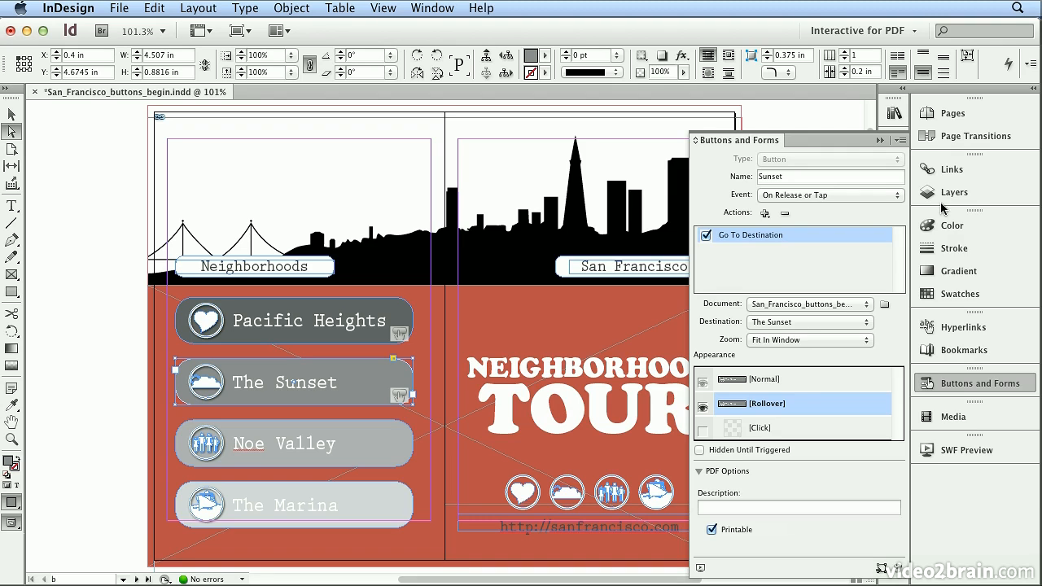
left_click(942, 294)
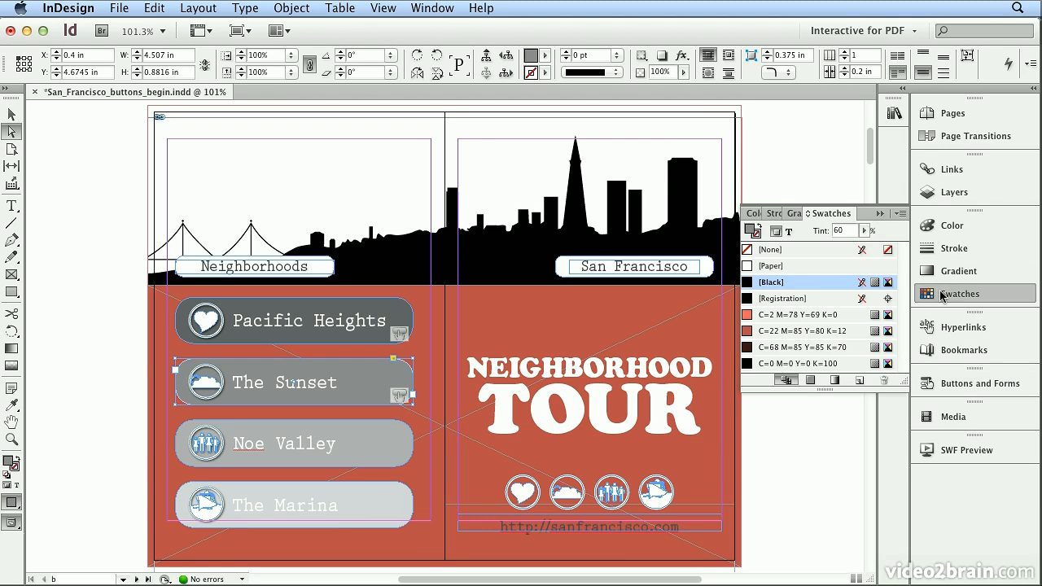
left_click(820, 366)
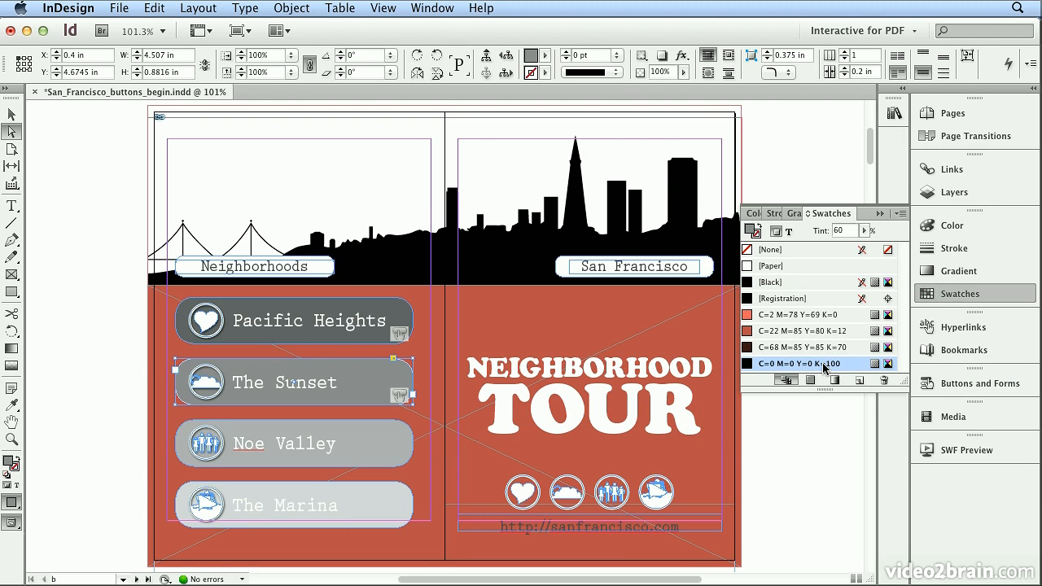
left_click_drag(862, 231, 916, 255)
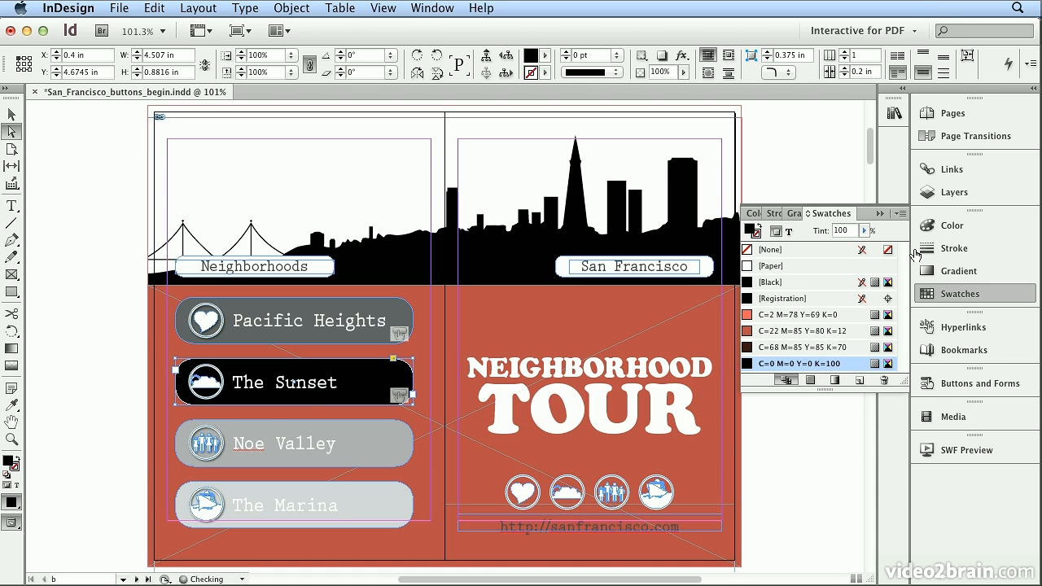
- Select the Pacific Heights button as a whole and add a Rollover appearance to it
left_click(12, 114)
left_click(324, 334, "shift")
left_click(324, 334)
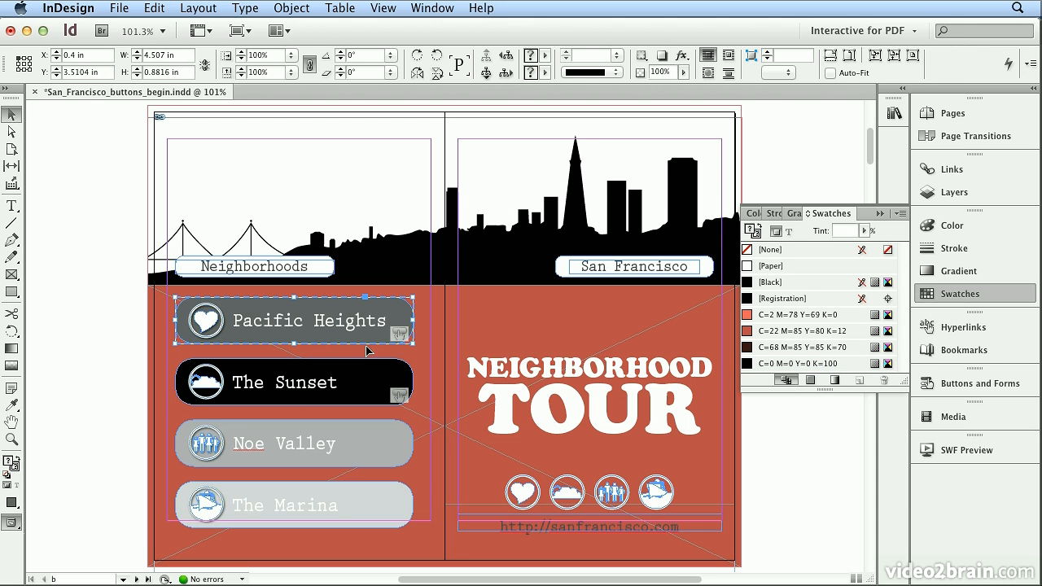
left_click(933, 391)
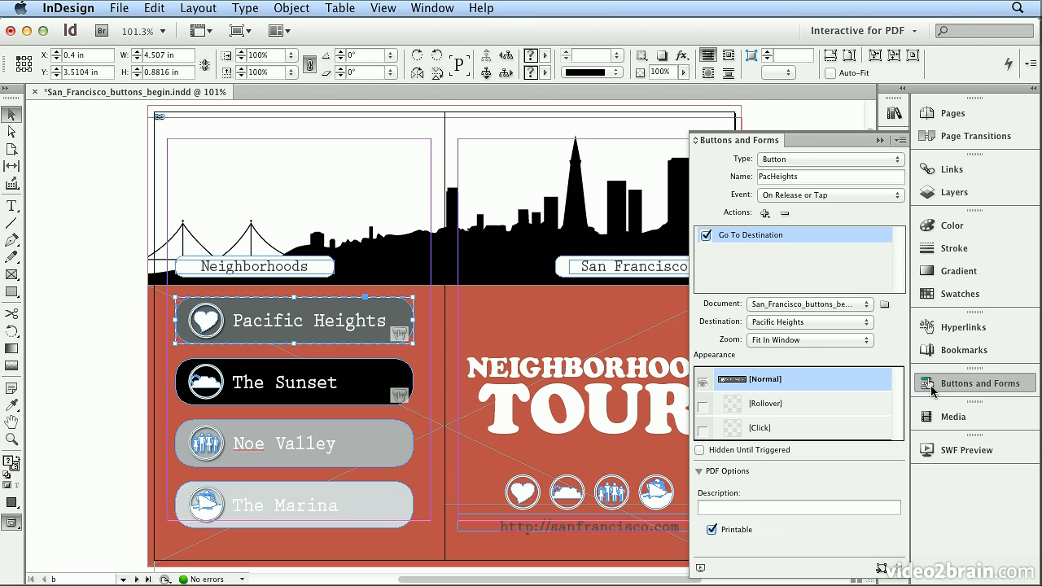
left_click(820, 414)
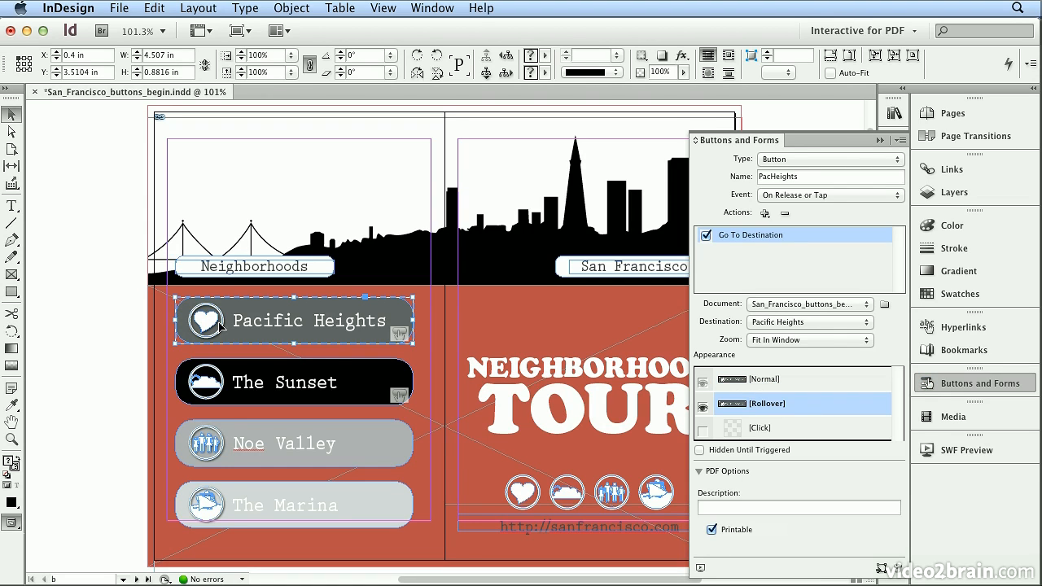
- Fill the background shape of the Pacific Heights button's Rollover state with C=0 M=0 Y=0 K=100 at 100% tint
left_click(88, 312)
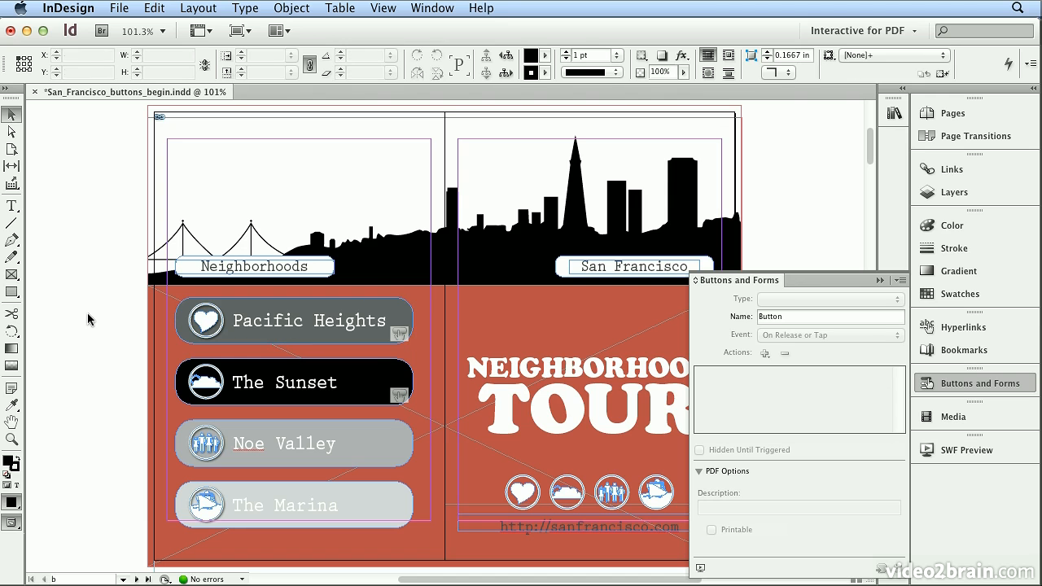
left_click(10, 133)
left_click(406, 335)
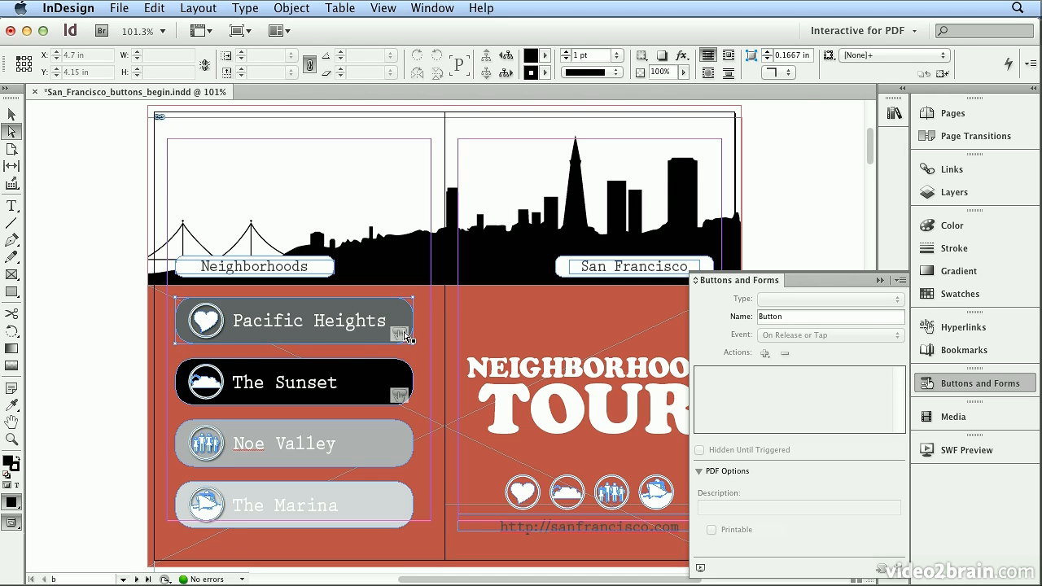
left_click(406, 326)
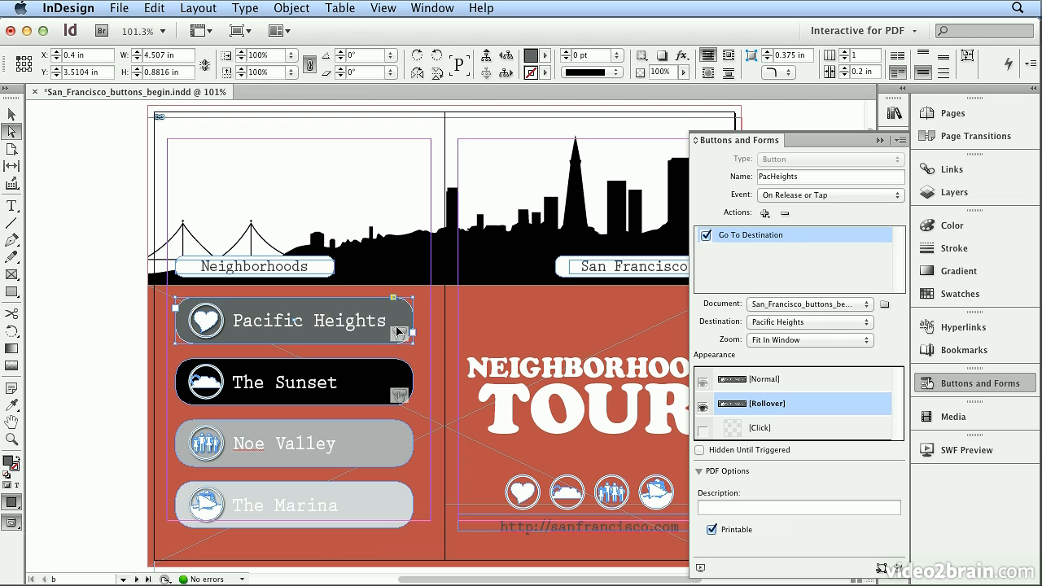
left_click(998, 299)
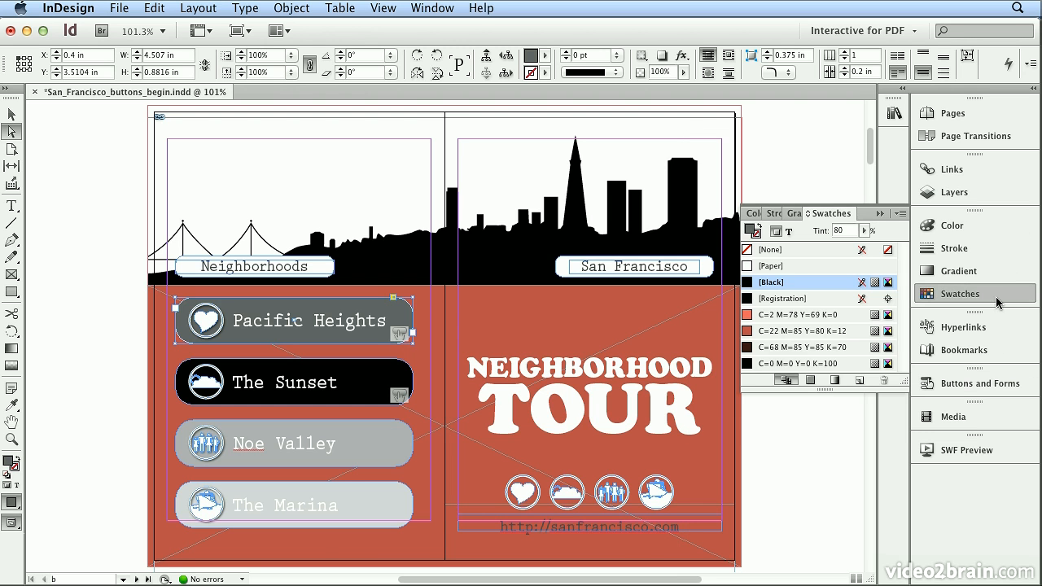
left_click(837, 364)
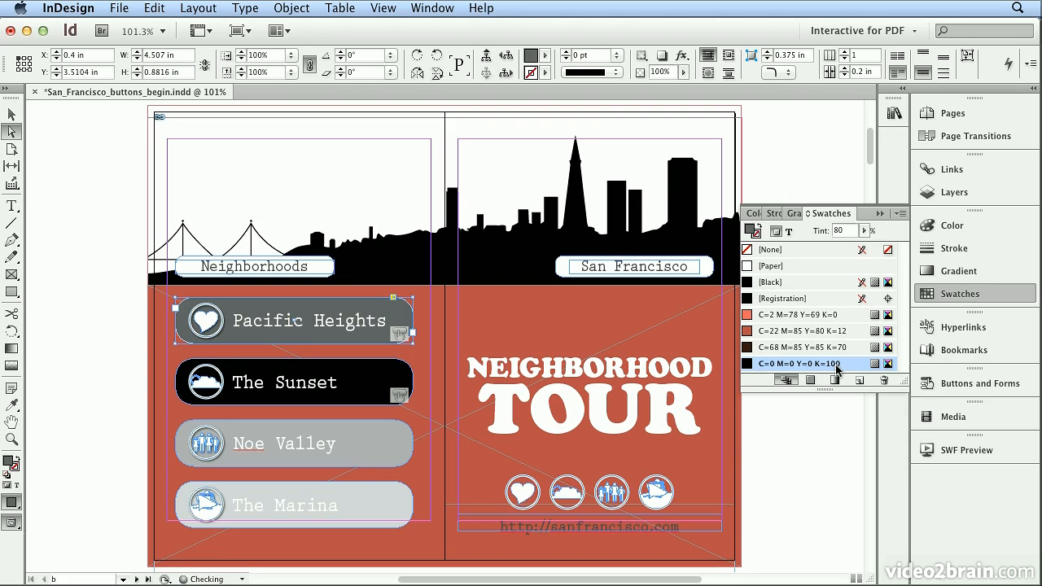
left_click(865, 231)
left_click_drag(866, 248, 911, 252)
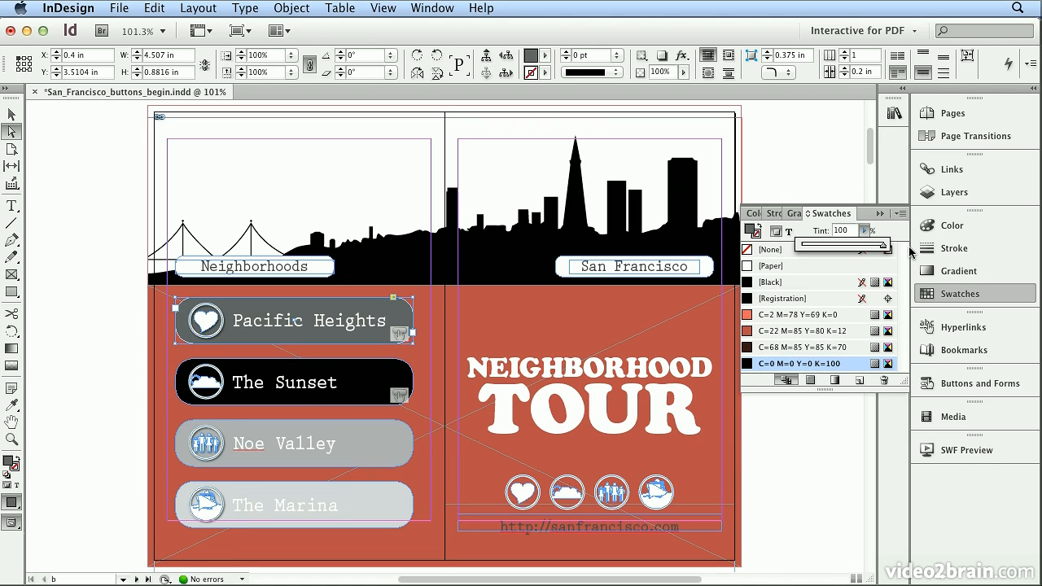
left_click(81, 269)
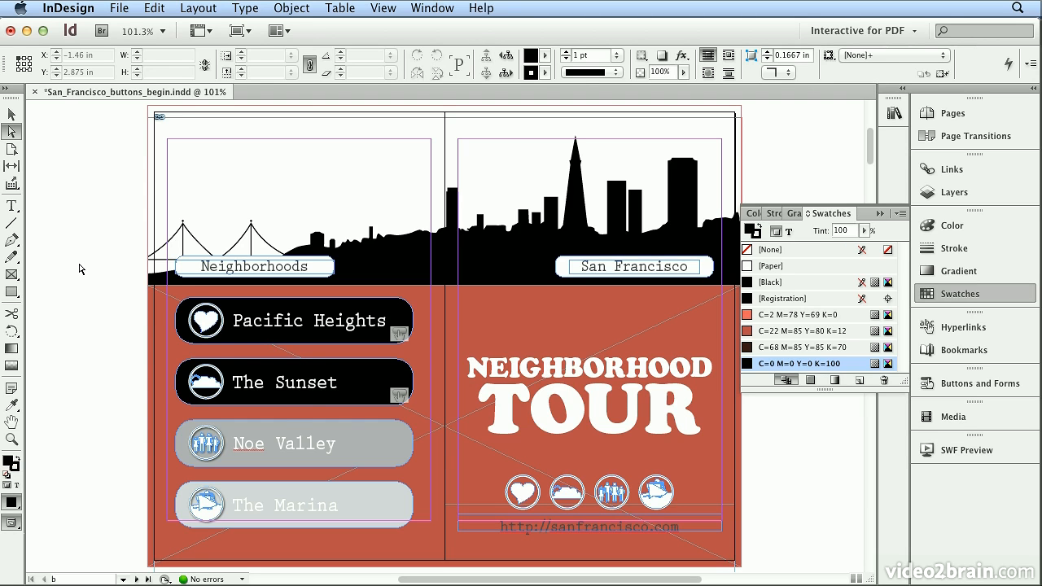
- Start exporting the document in Adobe PDF (Interactive) format as san_francisco_guide_buttons.pdf in the san_francisco_guide folder
left_click(127, 11)
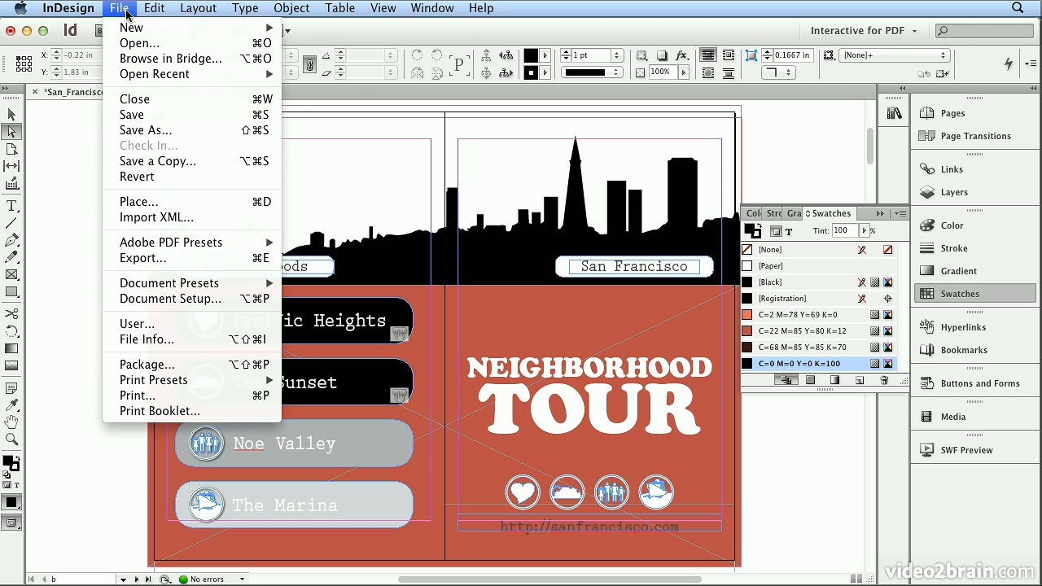
left_click(166, 259)
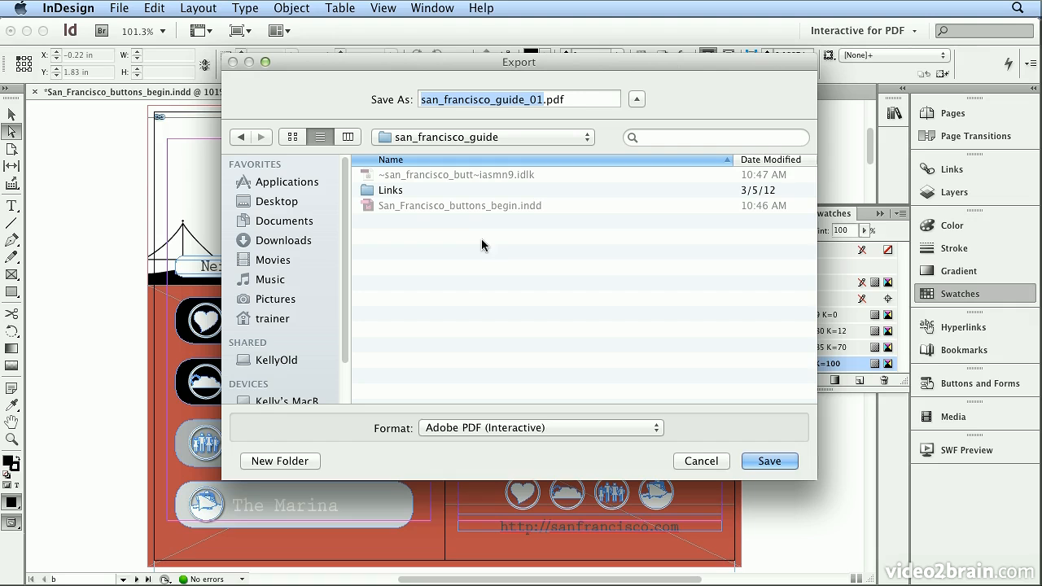
left_click(544, 99)
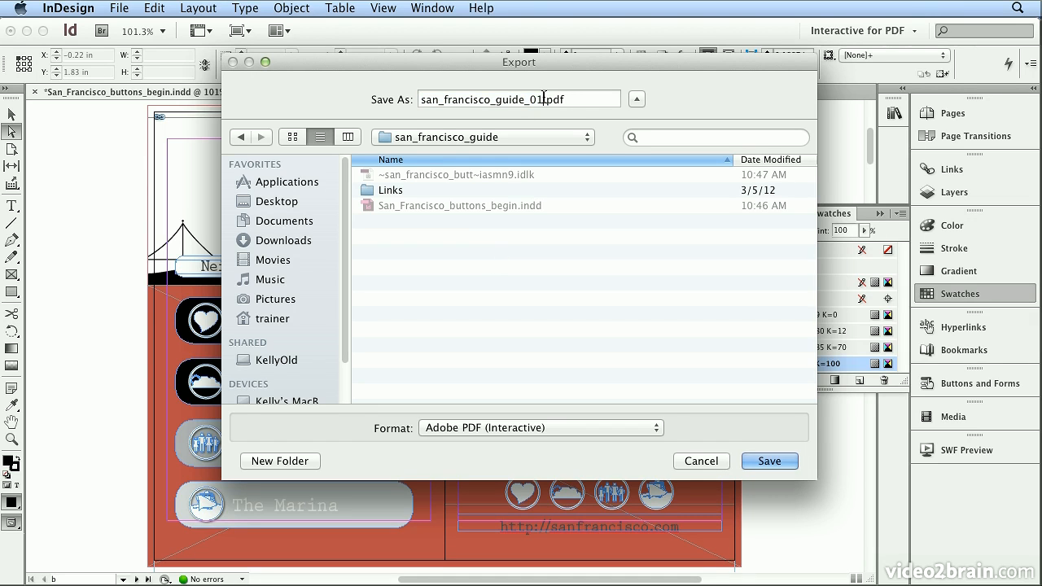
key("BackSpace")
key("BackSpace")
type("buttons")
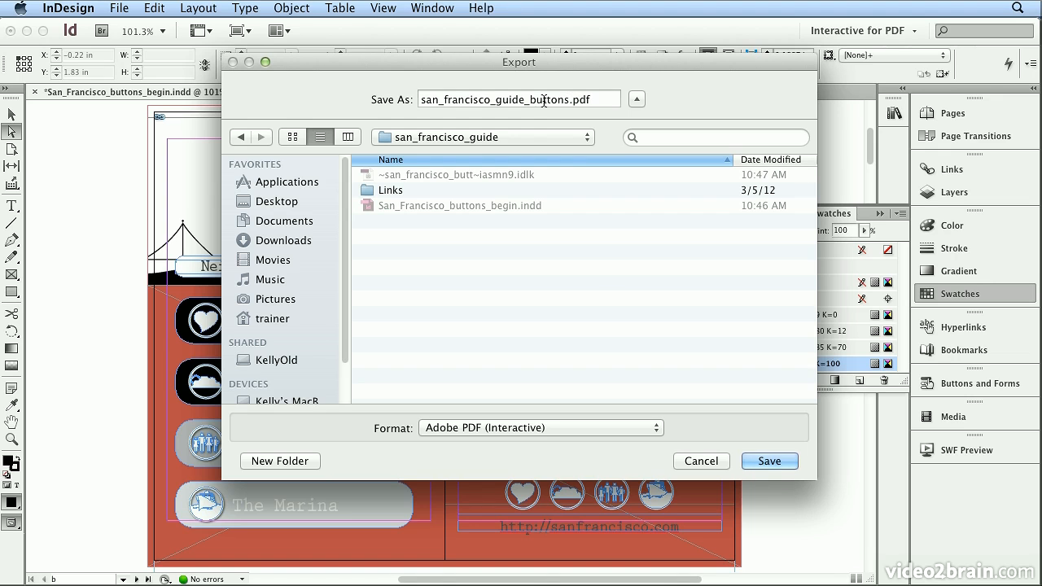
left_click(615, 429)
left_click(708, 432)
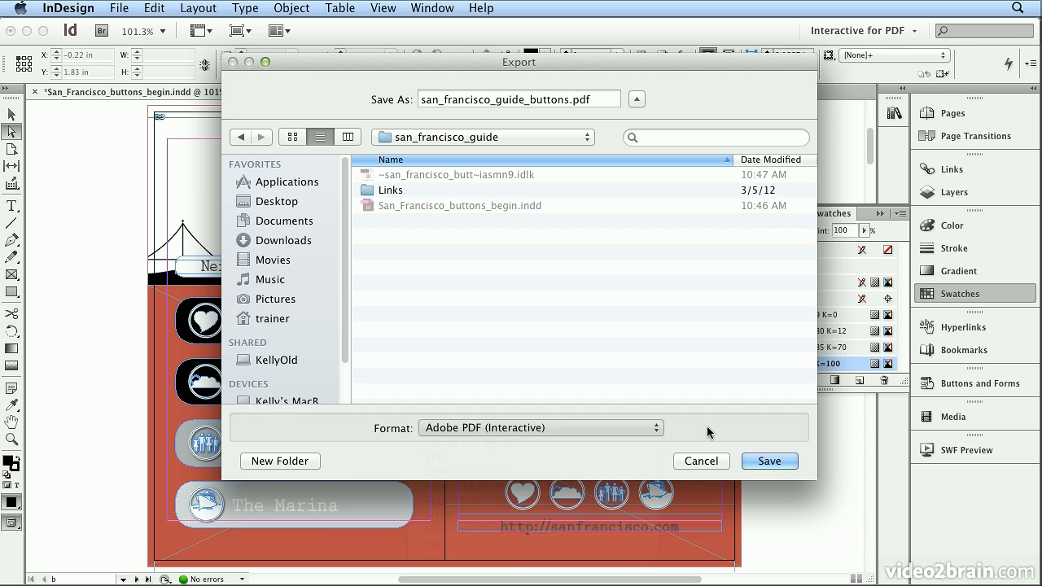
left_click(779, 462)
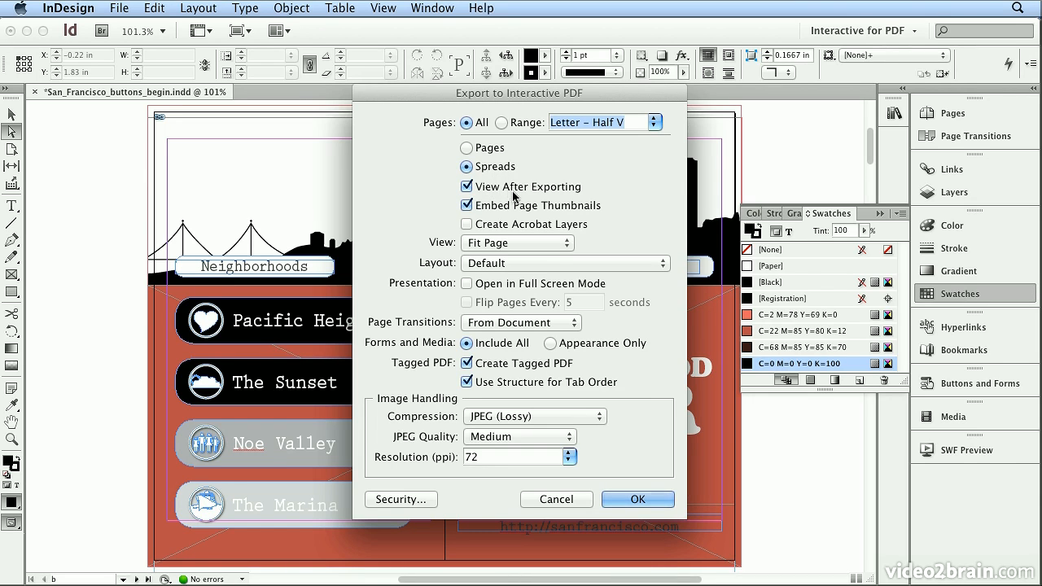
- Export all pages as spreads with the view set to Fit Page and the PDF opening after export
left_click(508, 242)
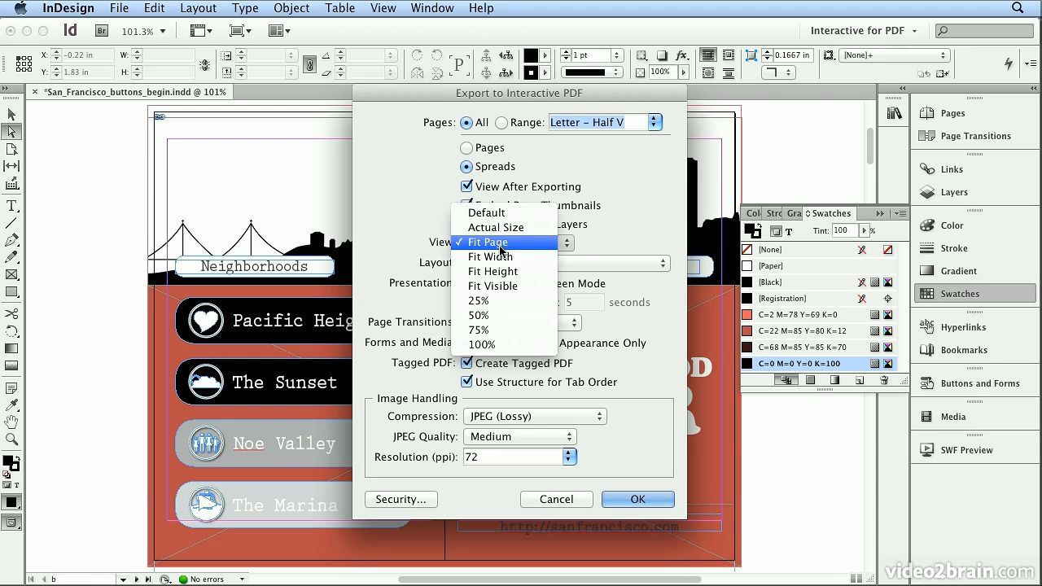
left_click(500, 242)
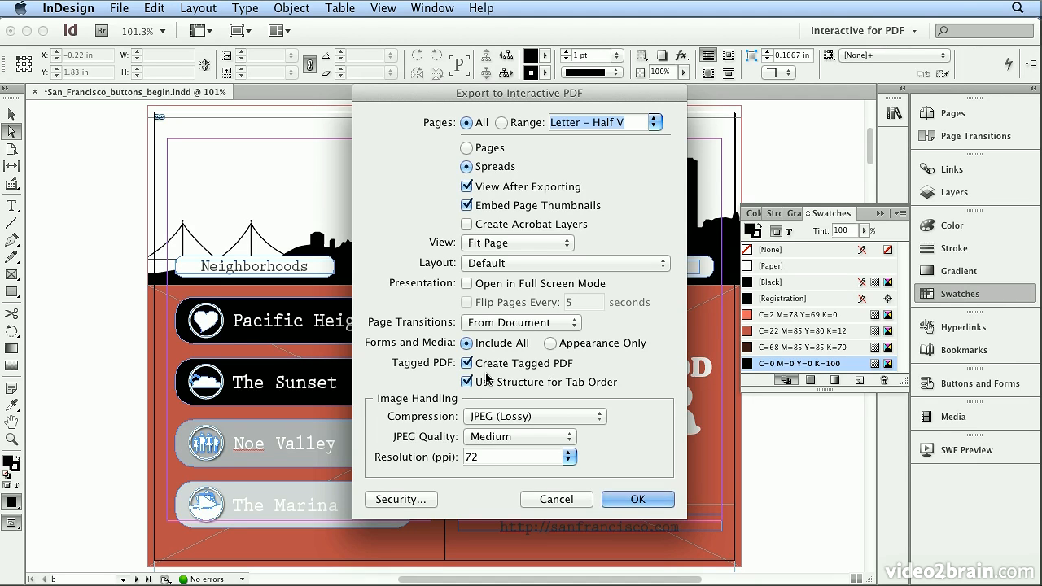
left_click(649, 499)
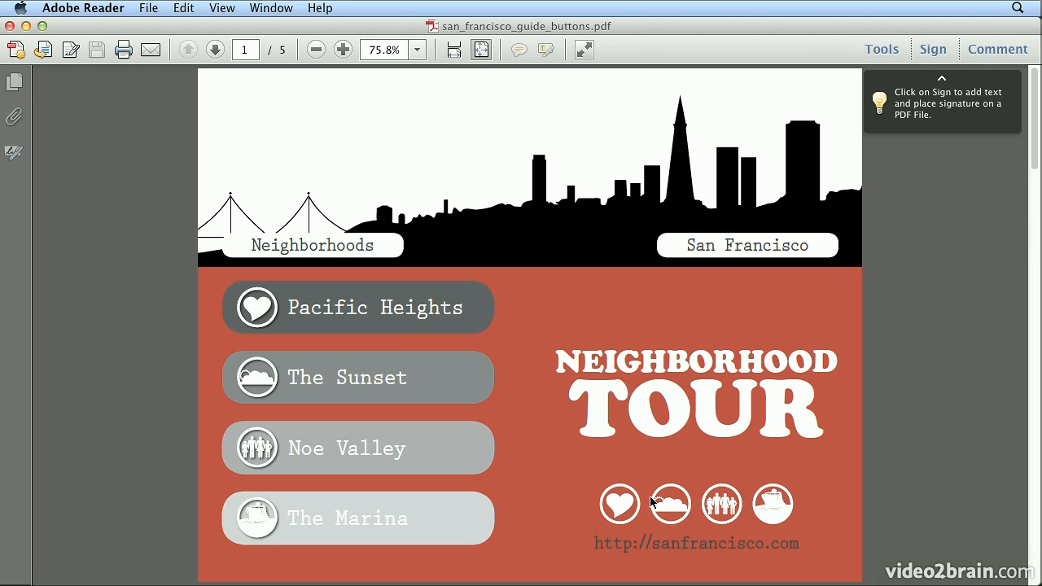
- Test the sanfrancisco.com hyperlink in the exported PDF, allow the connection, and return to the PDF in Adobe Reader
left_click(647, 548)
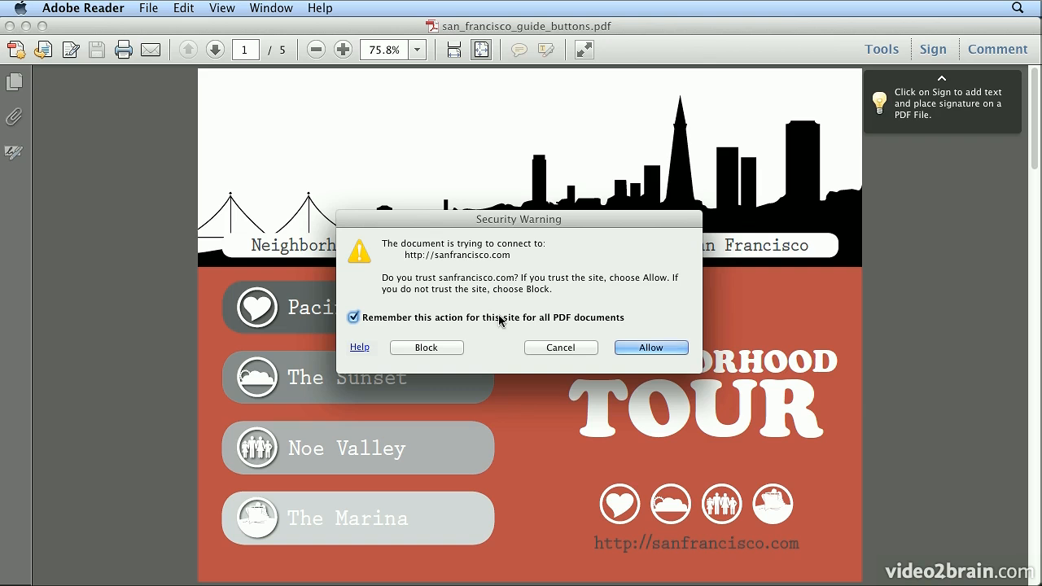
left_click(651, 347)
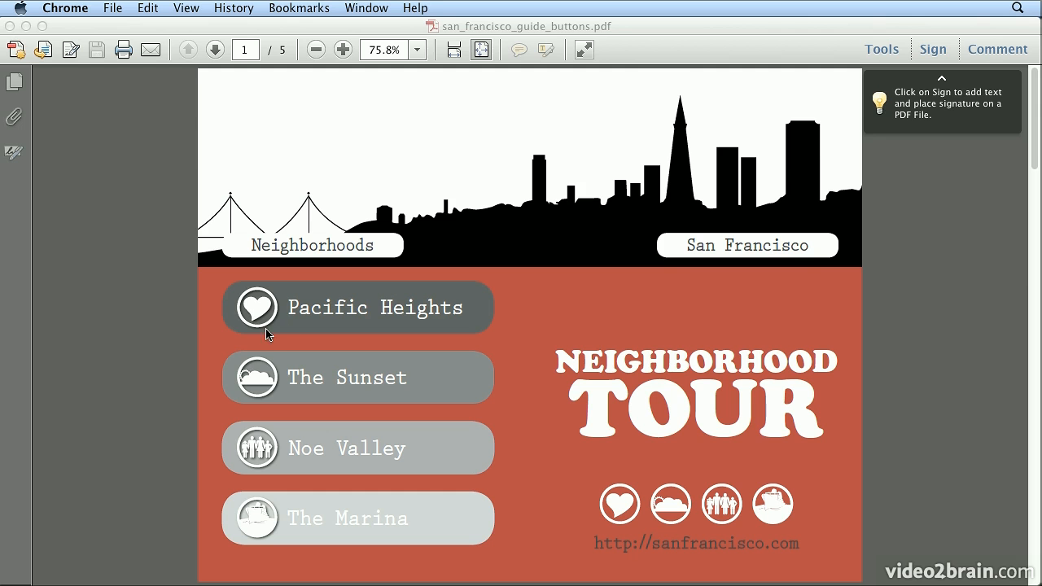
left_click(157, 284)
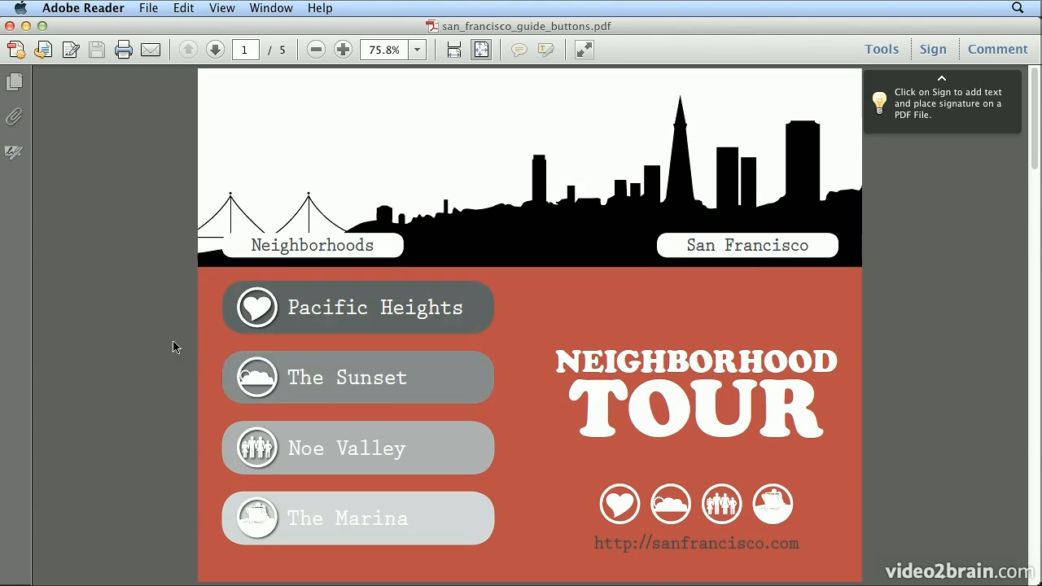
- Test the Pacific Heights and The Sunset buttons in the exported PDF, returning to the first page between them, and close the PDF
left_click(336, 307)
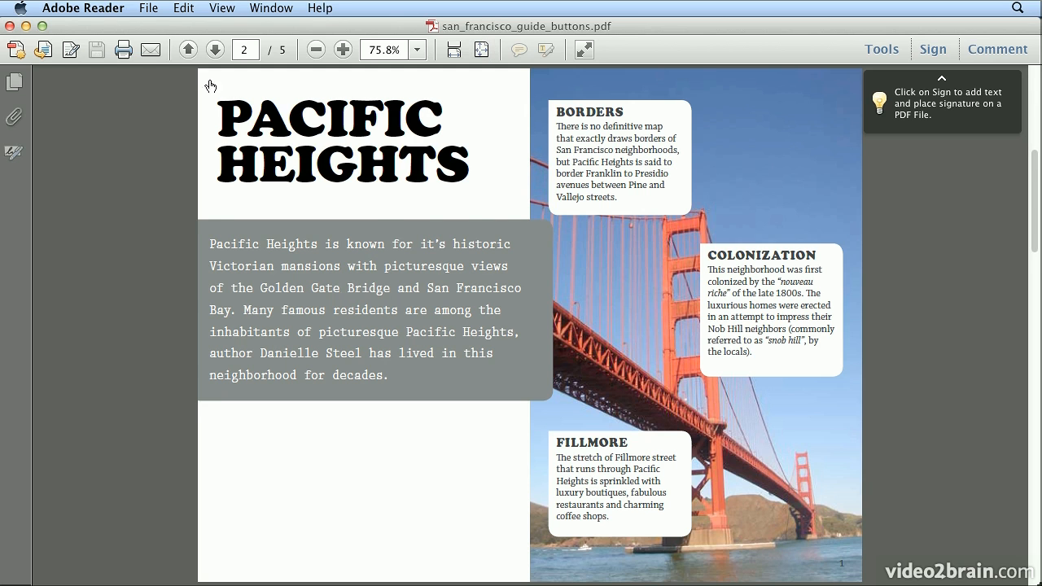
left_click(192, 53)
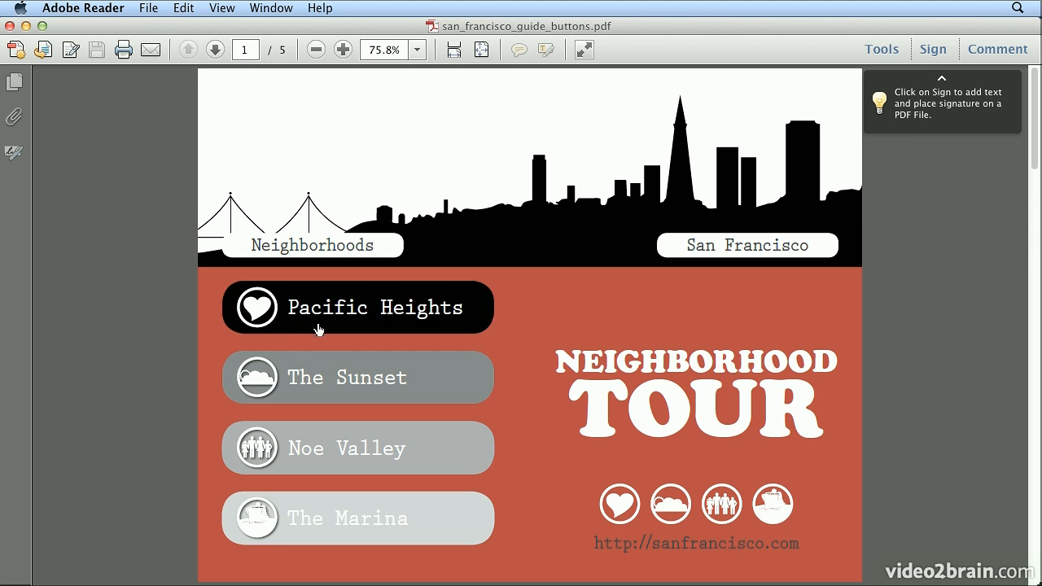
left_click(313, 368)
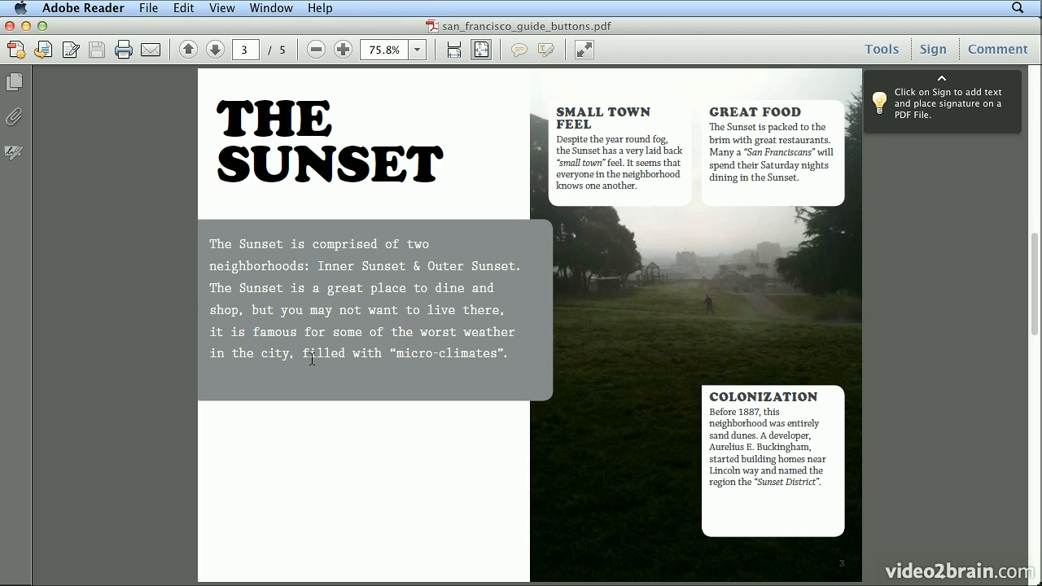
left_click(11, 26)
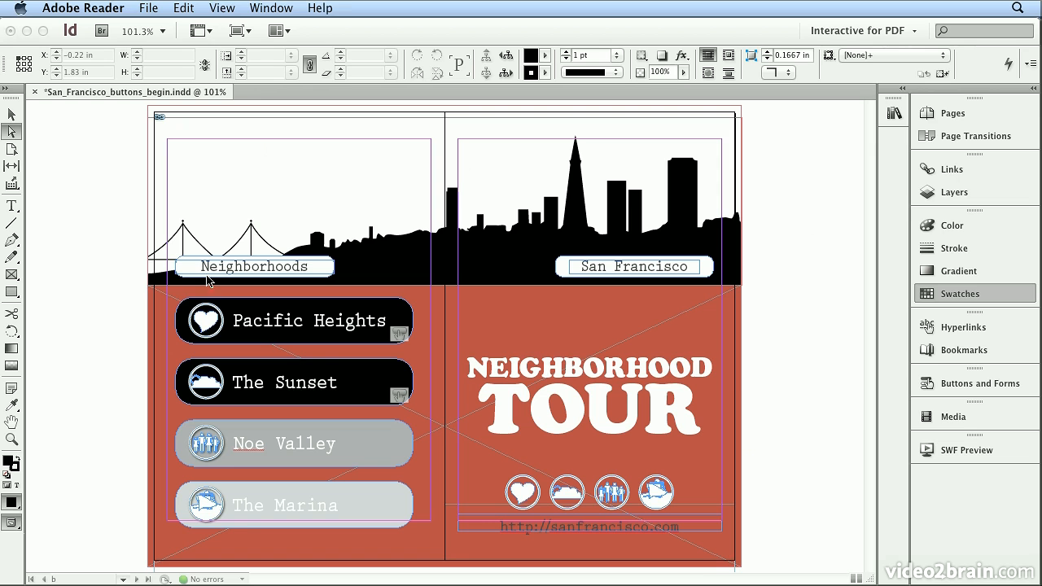
- Switch to InDesign and create a text anchor destination named Noe Valley from the heading on the Noe Valley spread
left_click(147, 299)
left_click(301, 506)
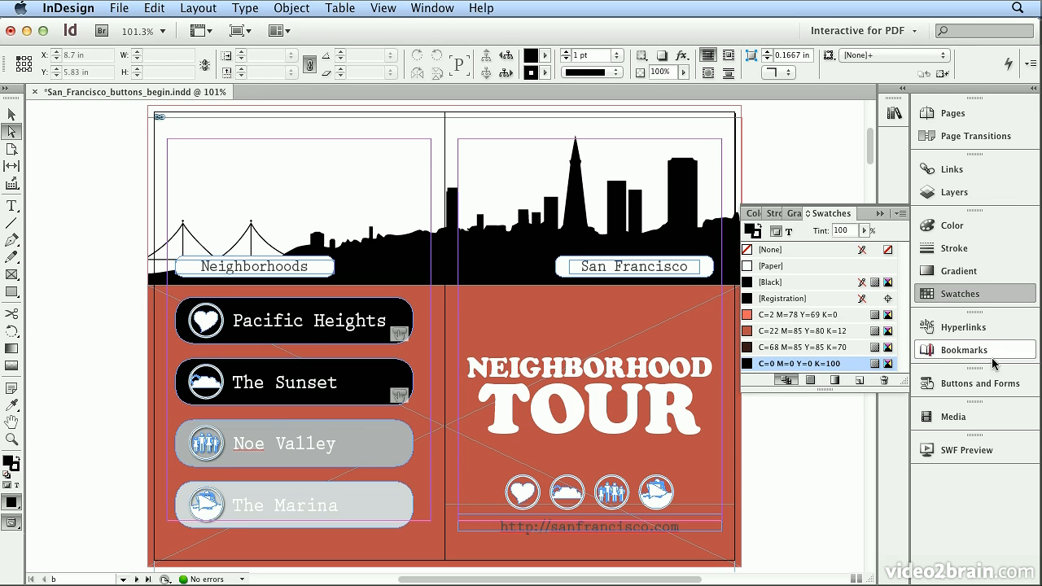
left_click(936, 327)
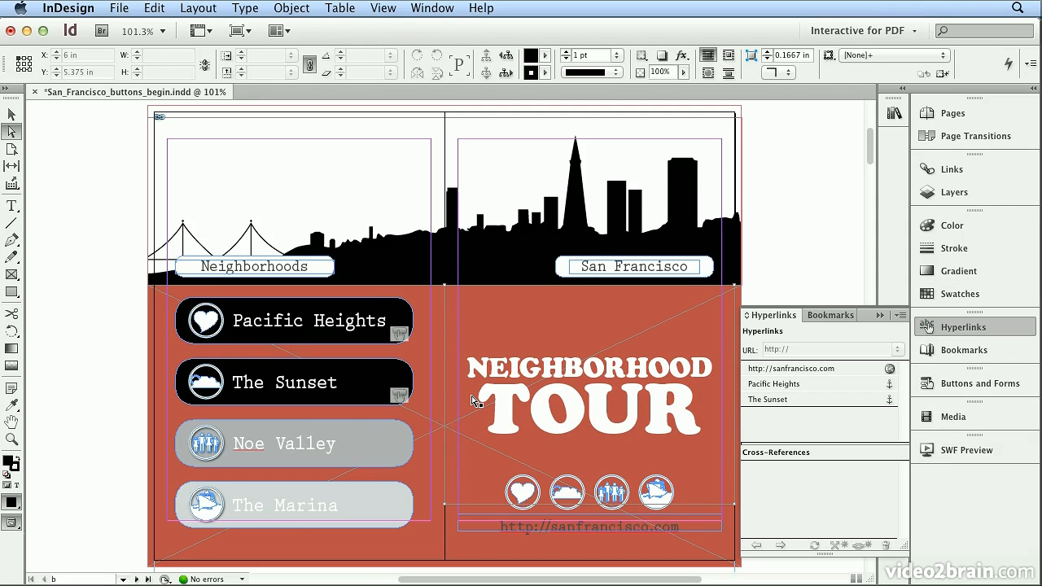
left_click(136, 579)
left_click(137, 580)
double_click(358, 207)
left_click_drag(358, 206, 154, 129)
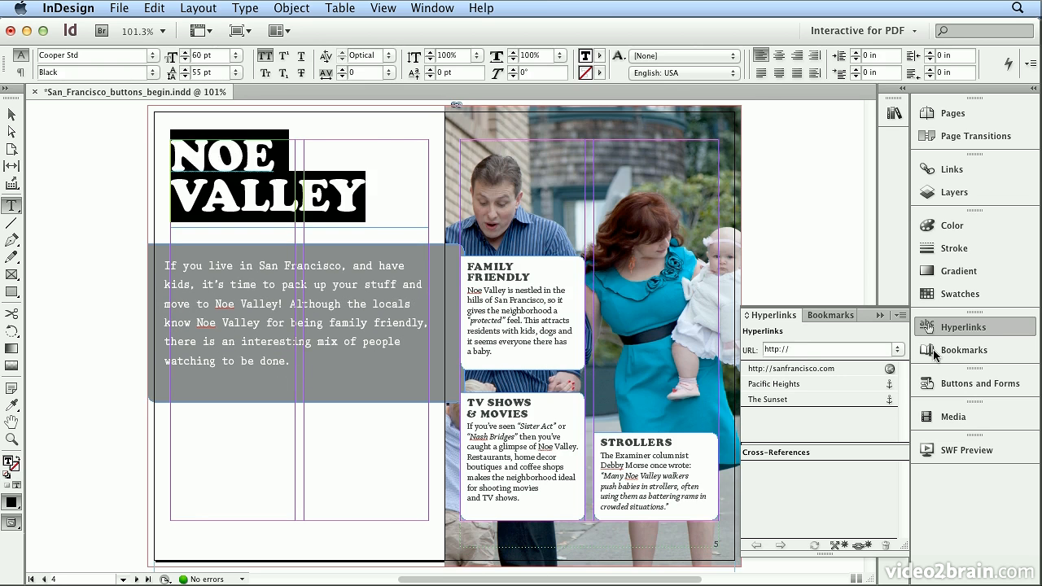
left_click(901, 315)
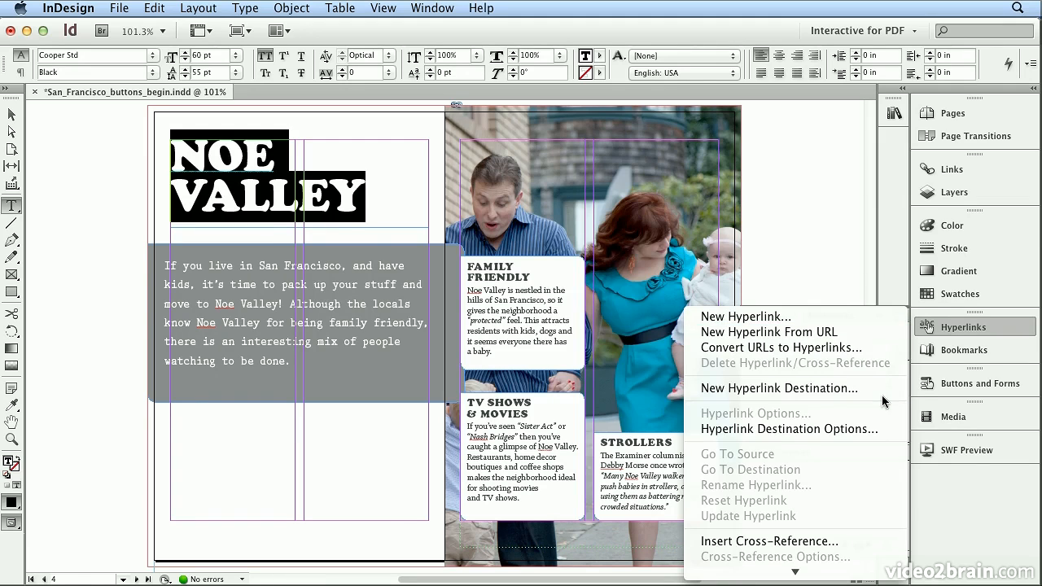
left_click(854, 388)
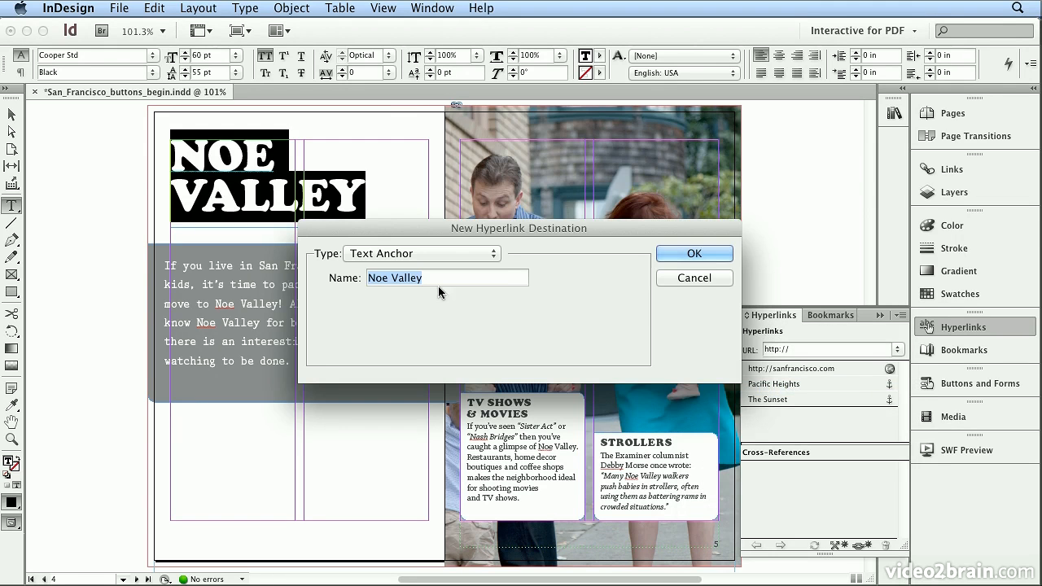
left_click(707, 255)
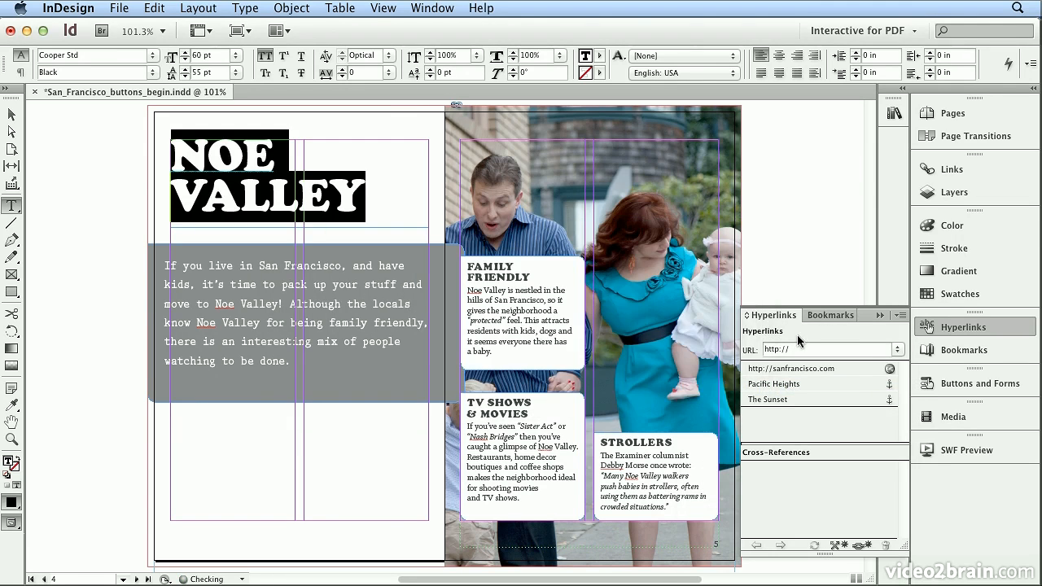
- Create a hyperlink from the selected heading to the Noe Valley text anchor with an invisible rectangle appearance
left_click(901, 315)
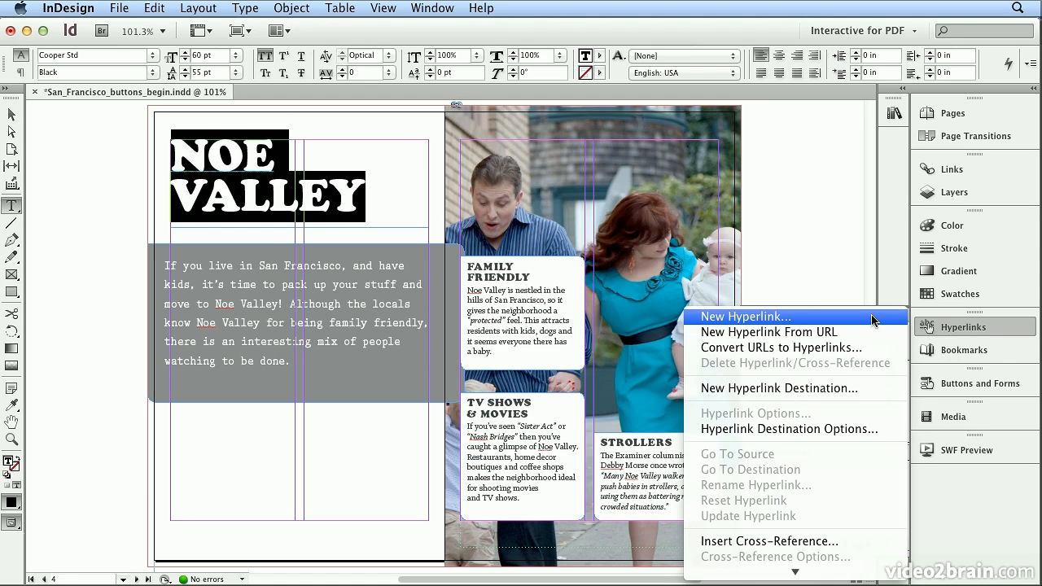
left_click(873, 318)
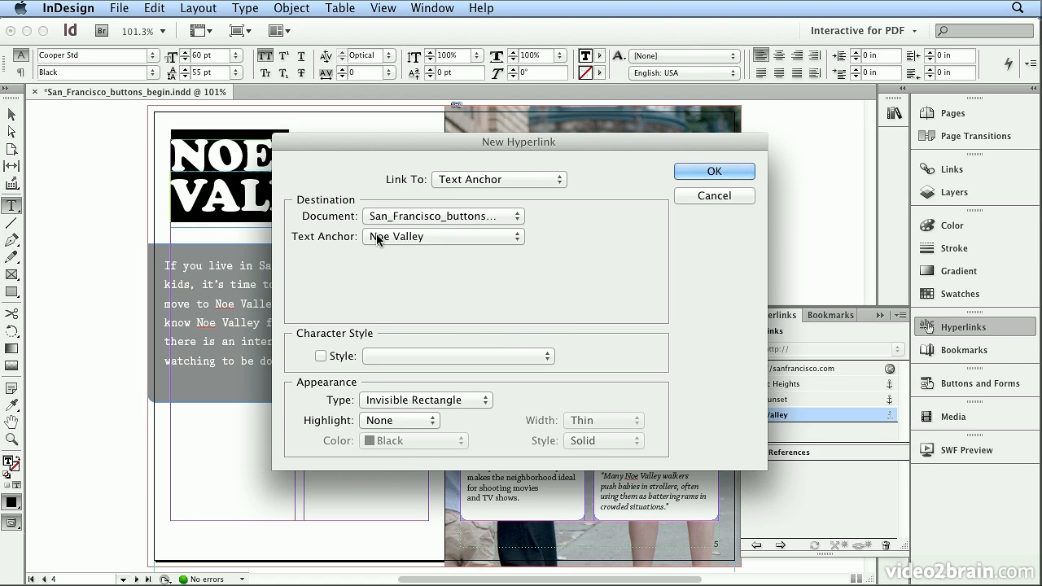
left_click(709, 171)
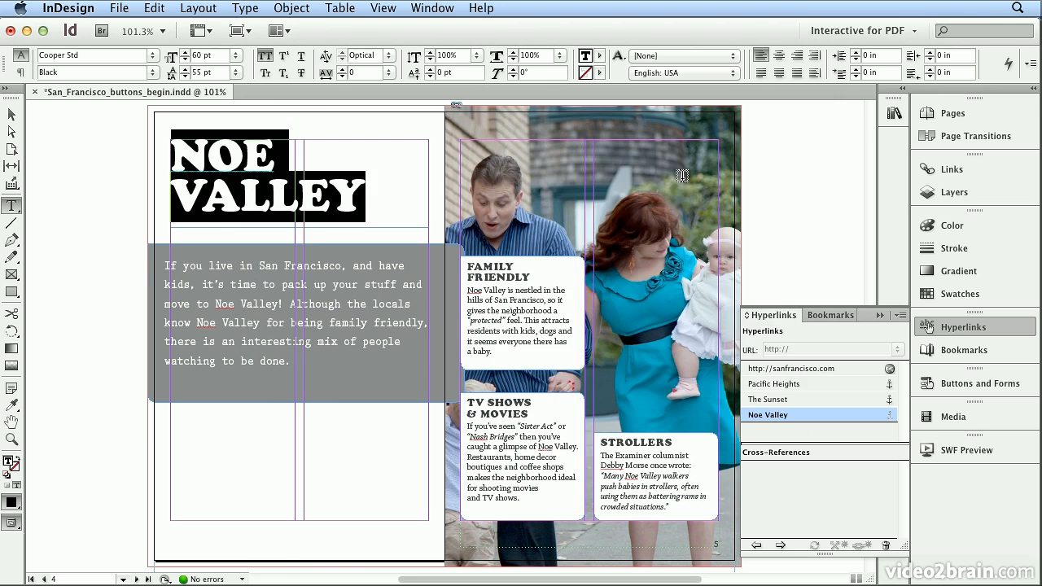
- Convert the Noe Valley group on the cover spread b-c to a button and name it Noe
left_click(951, 114)
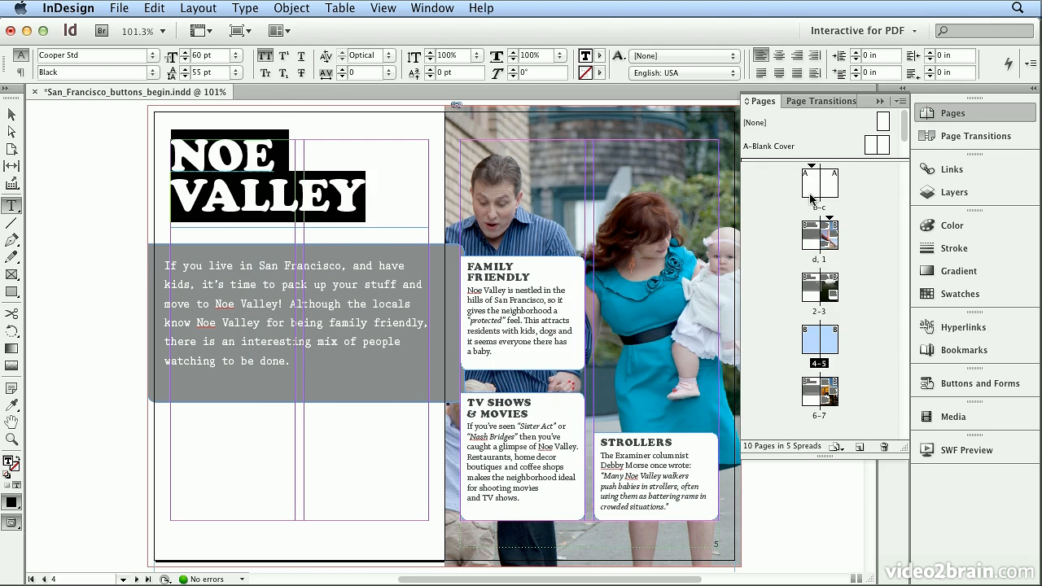
double_click(810, 198)
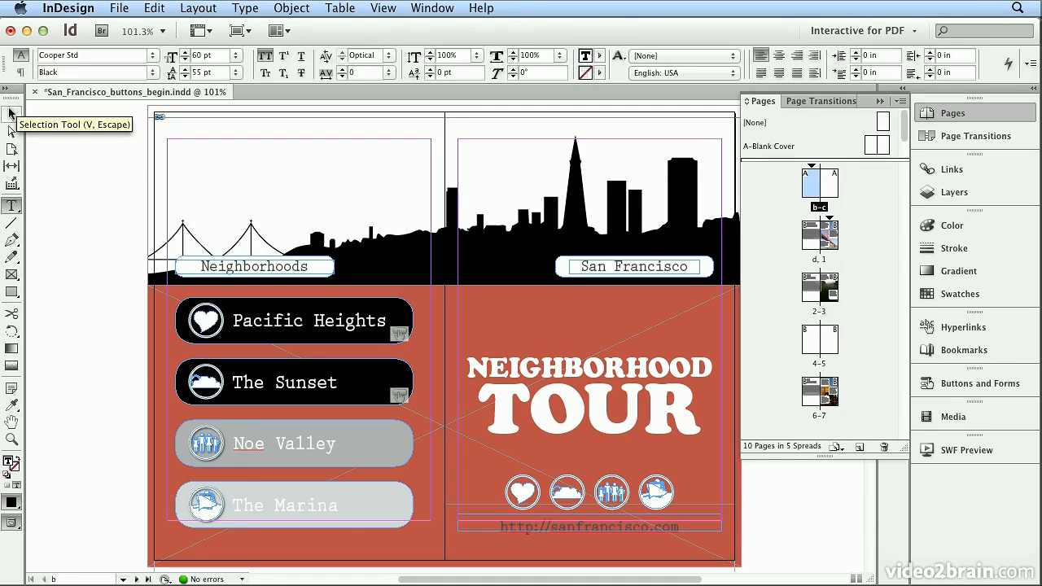
left_click(12, 114)
left_click(262, 460)
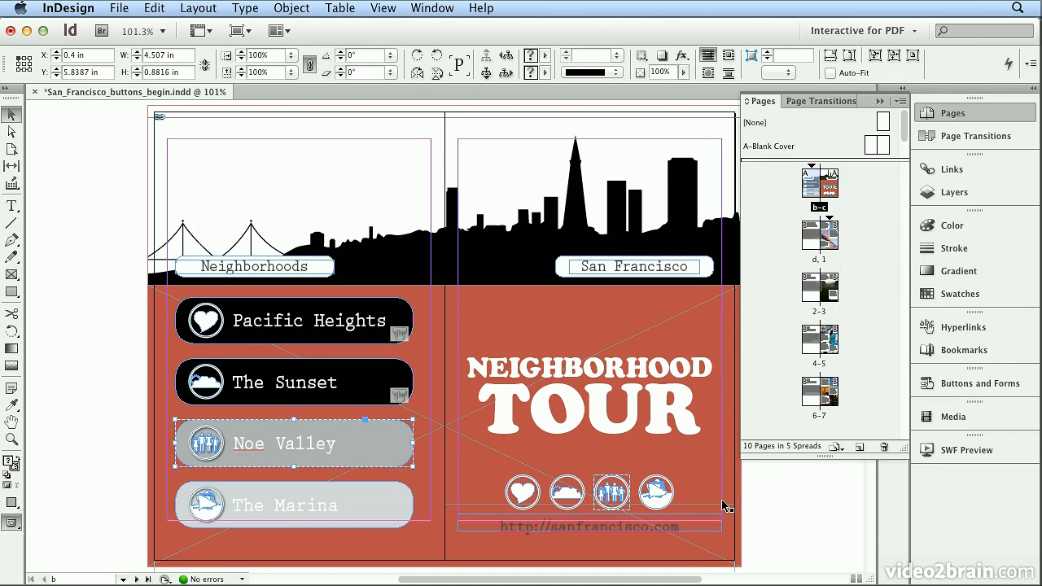
left_click(947, 395)
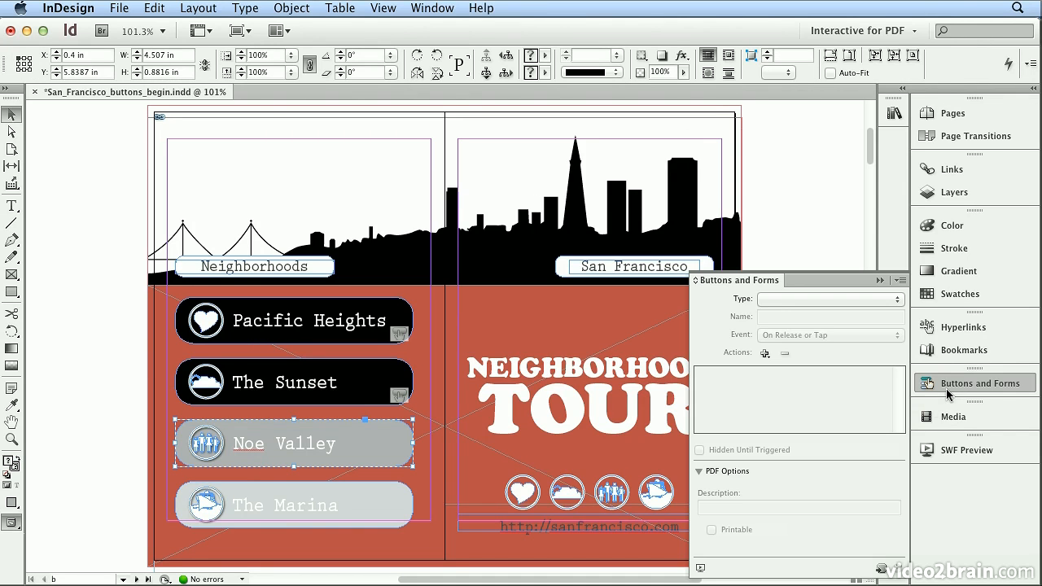
left_click(880, 570)
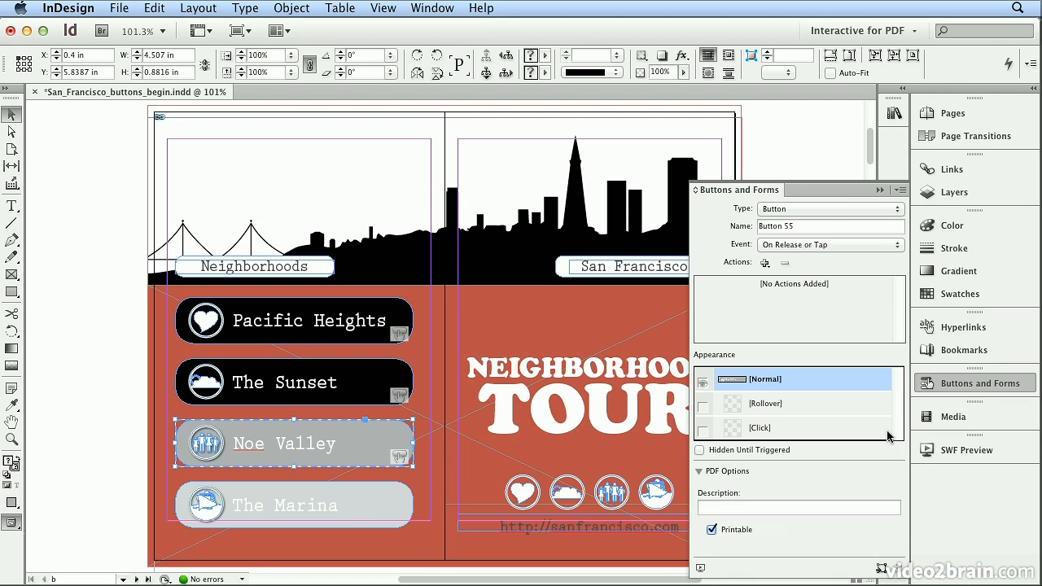
triple_click(789, 226)
type("Noe")
key("Return")
- Add a Go To Destination action to the Noe button, with destination Noe Valley and zoom Fit In Window
left_click(765, 263)
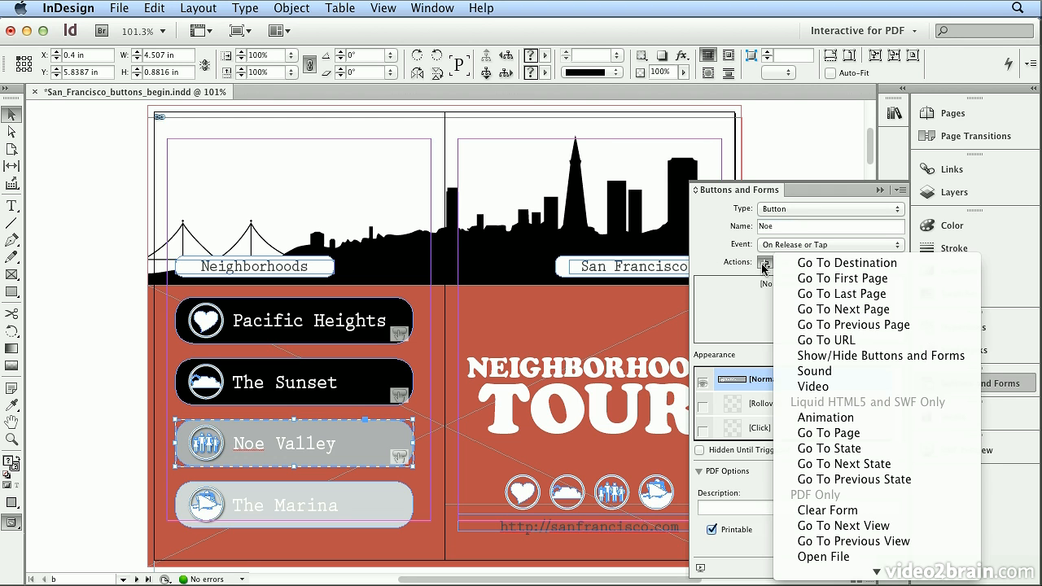
left_click(808, 266)
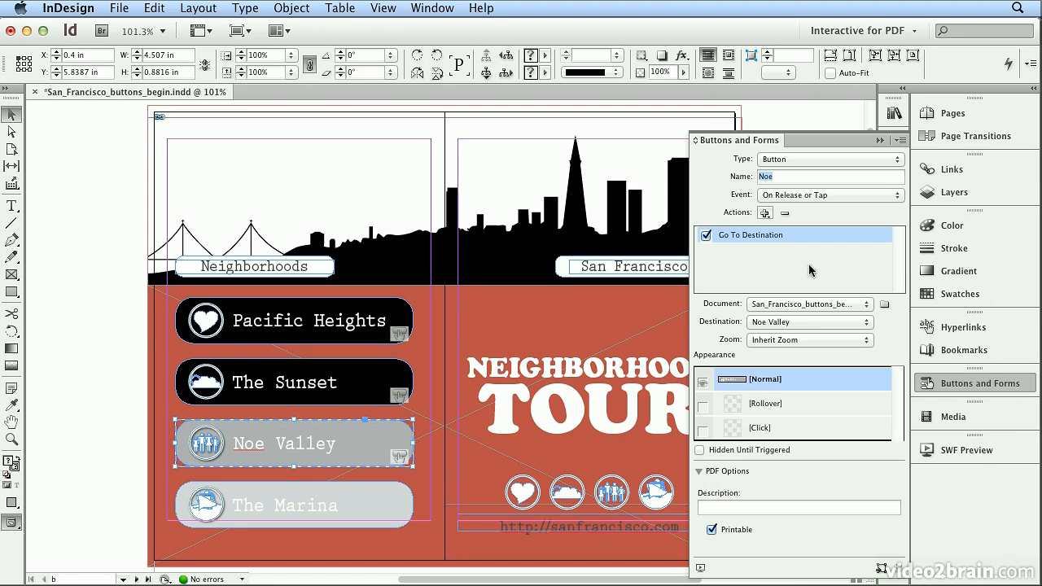
left_click(806, 324)
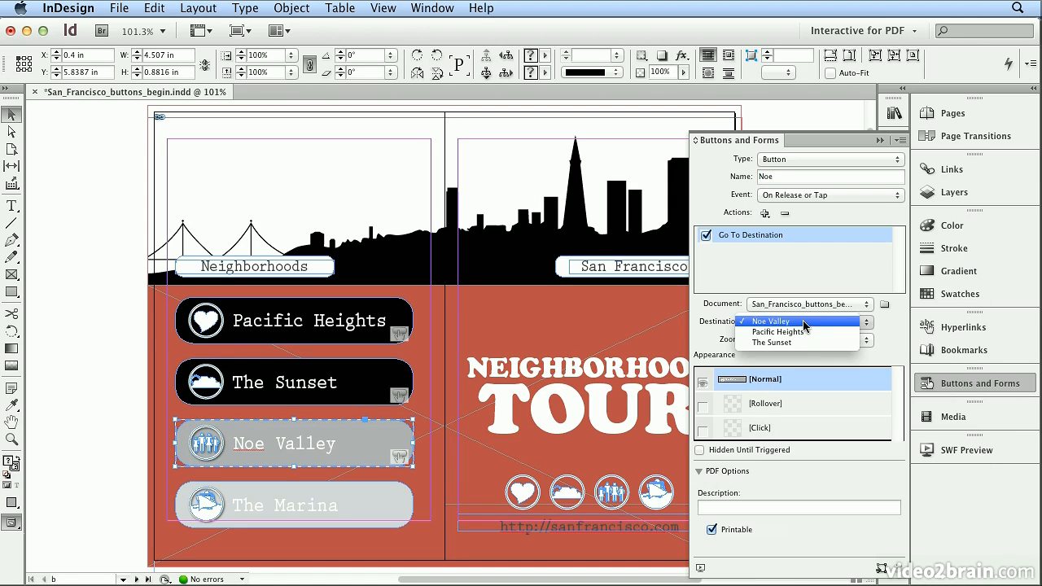
left_click(804, 322)
left_click(798, 340)
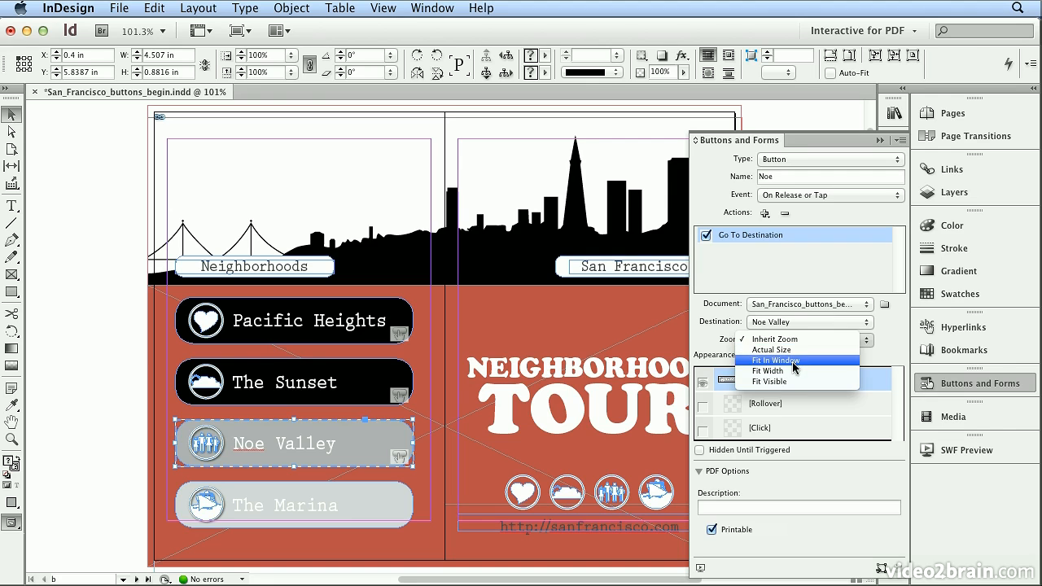
left_click(794, 362)
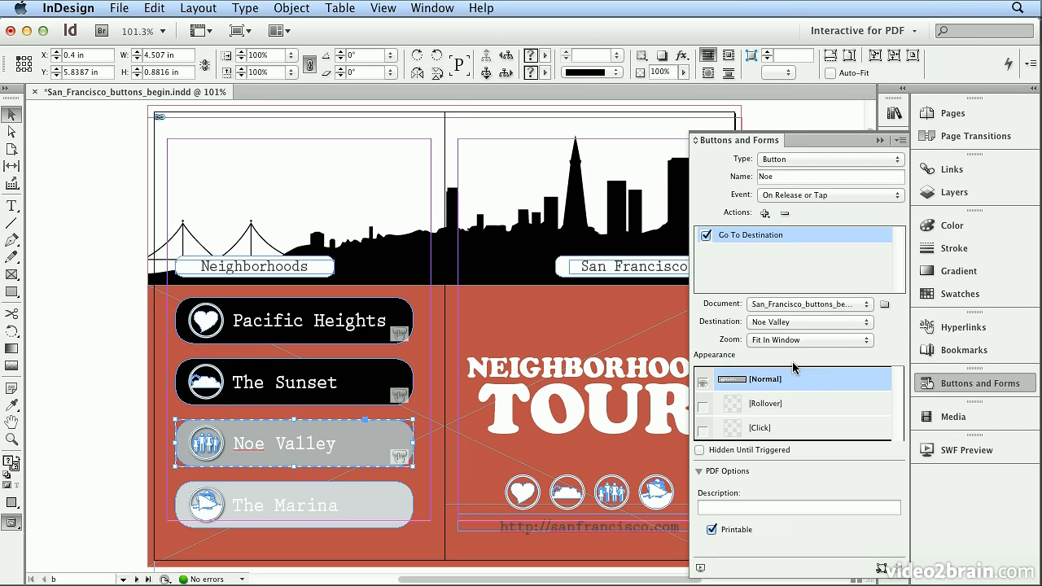
- Add a Rollover state to the Noe button and fill its background shape with C=0 M=0 Y=0 K=100 at 100% tint
left_click(787, 405)
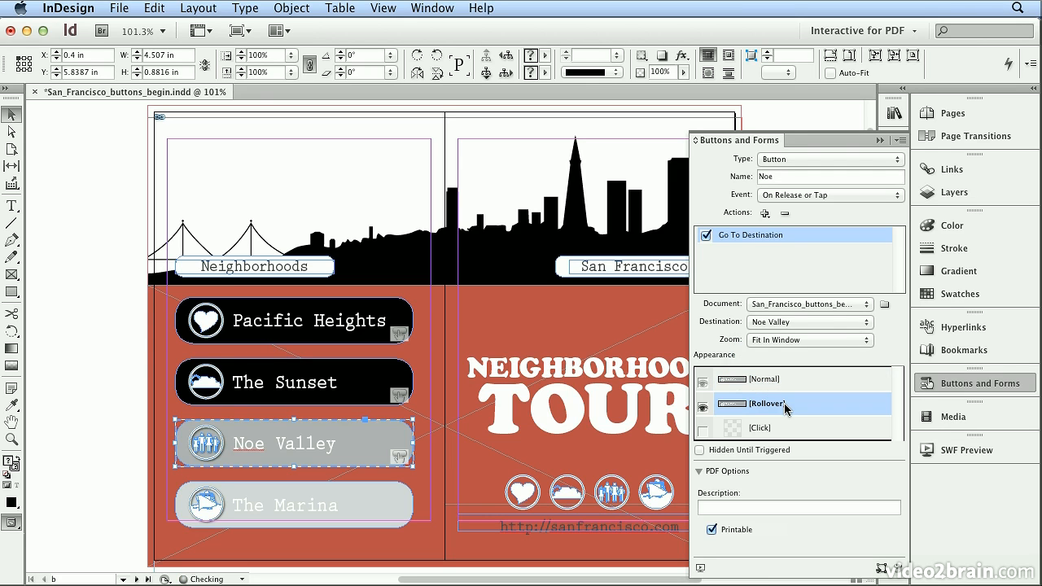
left_click(142, 332)
left_click(12, 131)
left_click(389, 444)
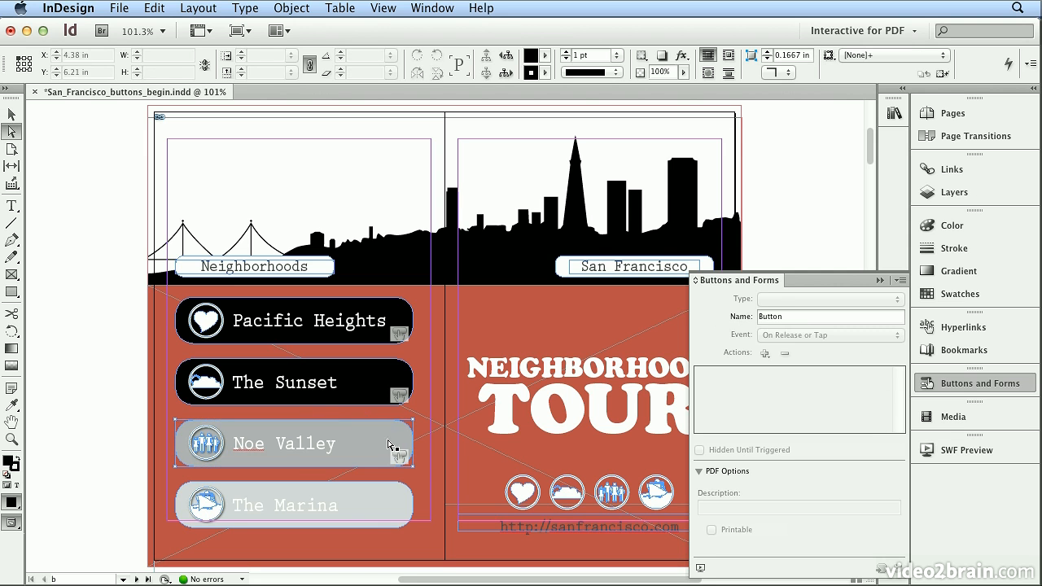
left_click(390, 442)
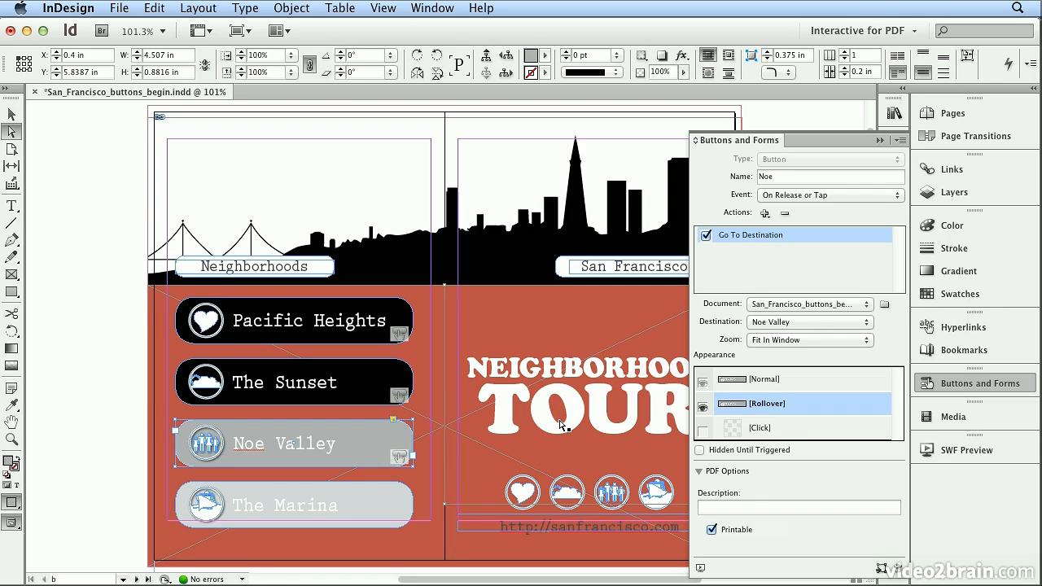
left_click(942, 295)
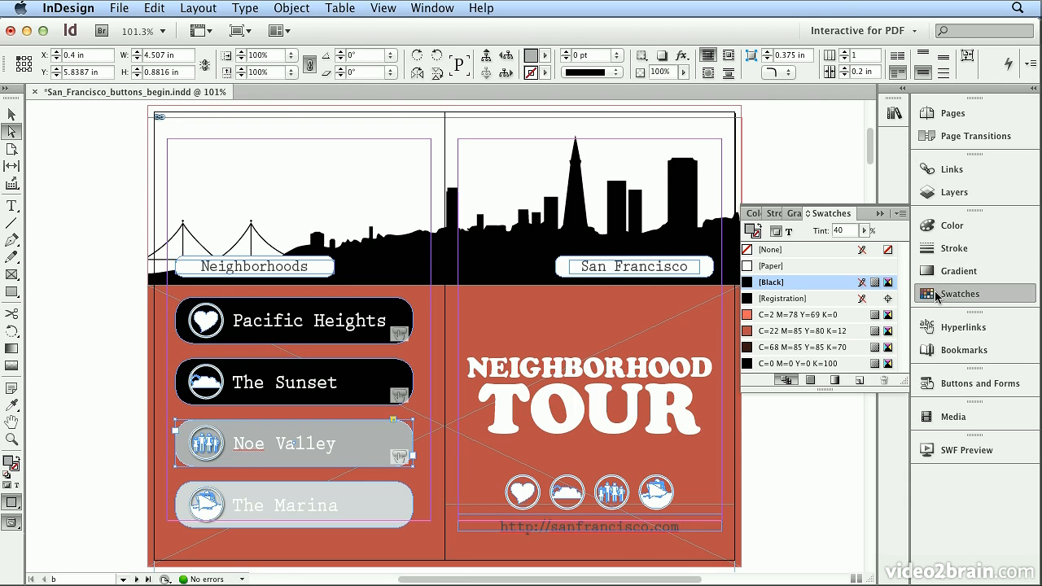
left_click(794, 363)
left_click(864, 230)
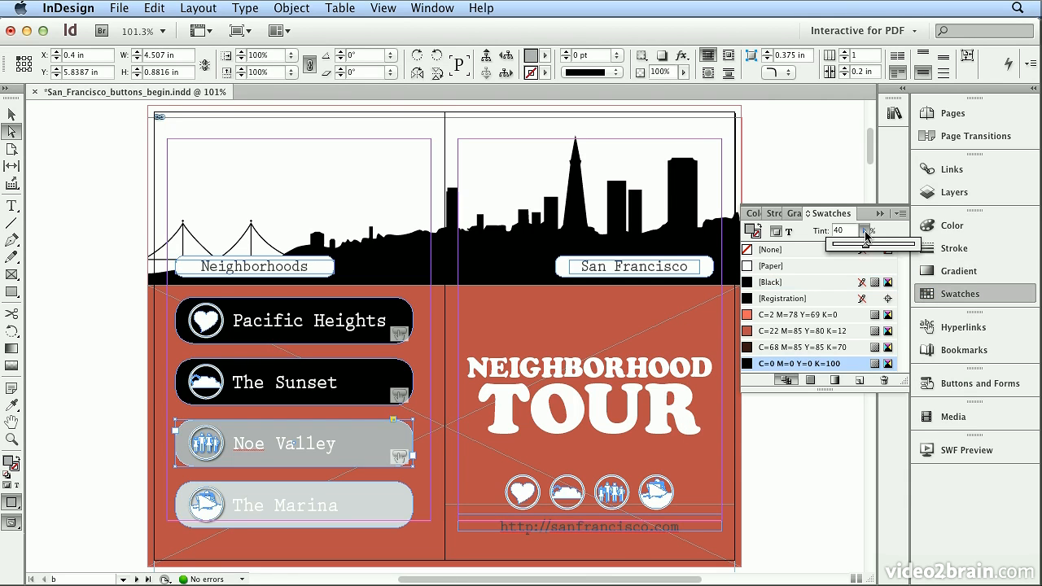
left_click_drag(866, 244, 944, 241)
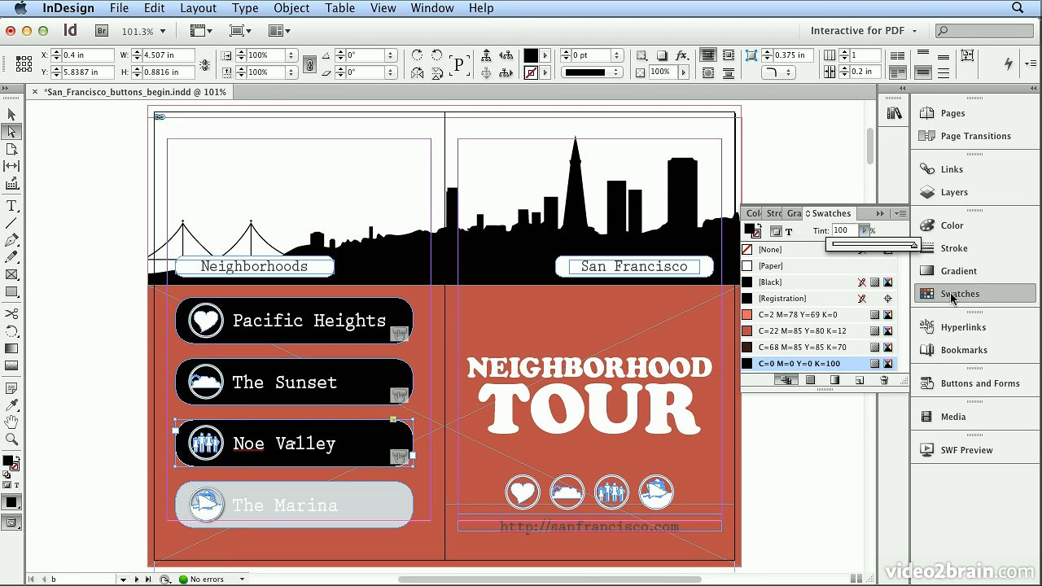
- Reset all buttons in the document to their Normal state
left_click(968, 386)
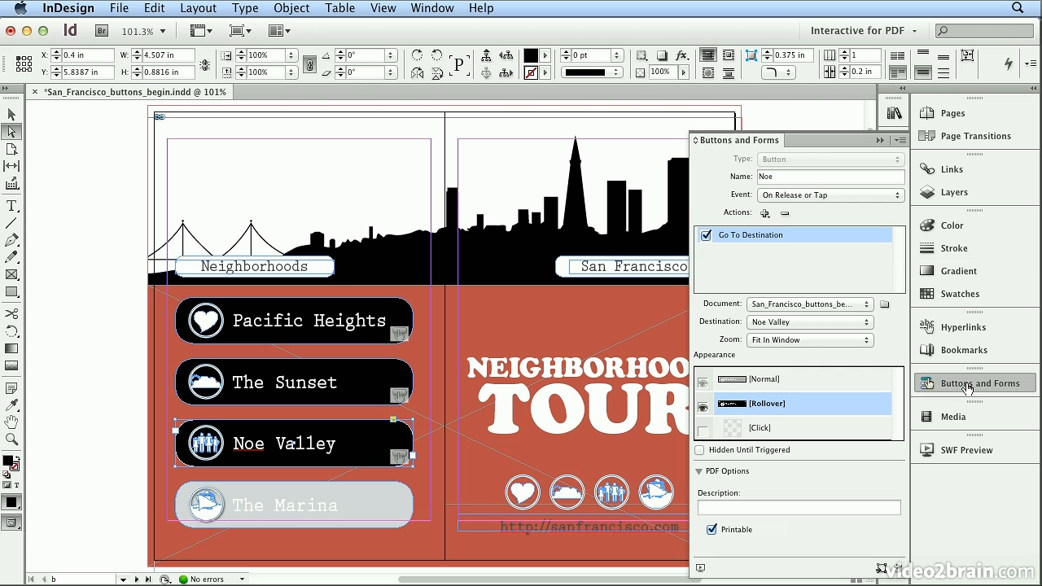
left_click(900, 141)
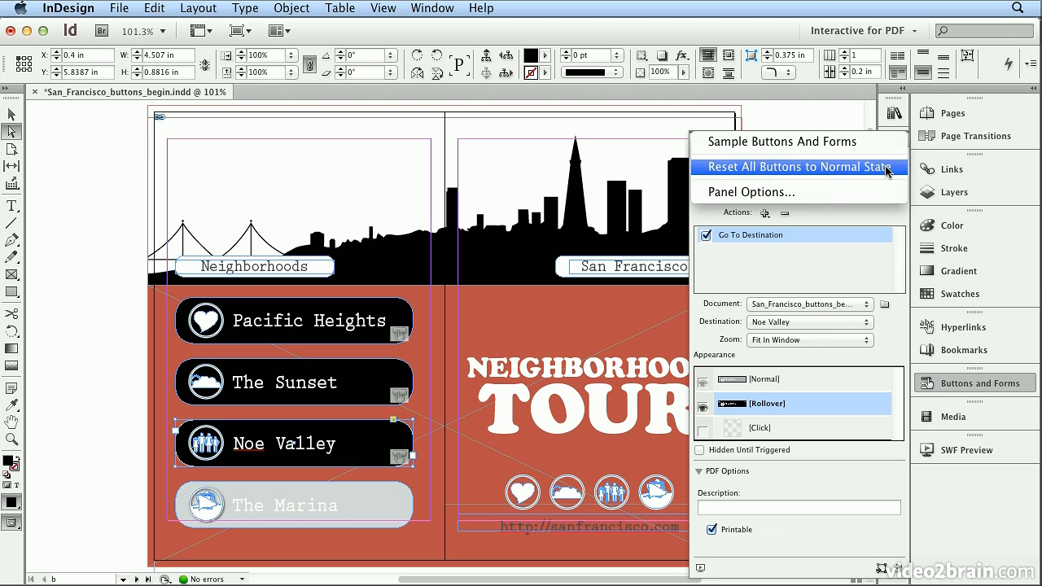
left_click(885, 167)
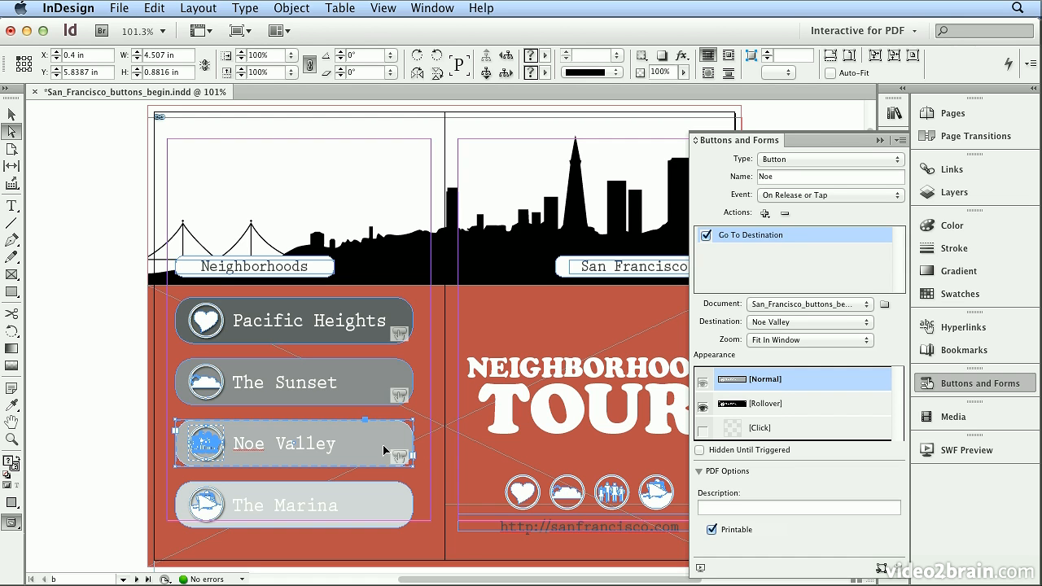
- Review the web address text, The Sunset and Noe Valley buttons, and the document's list of hyperlinks
left_click(551, 530)
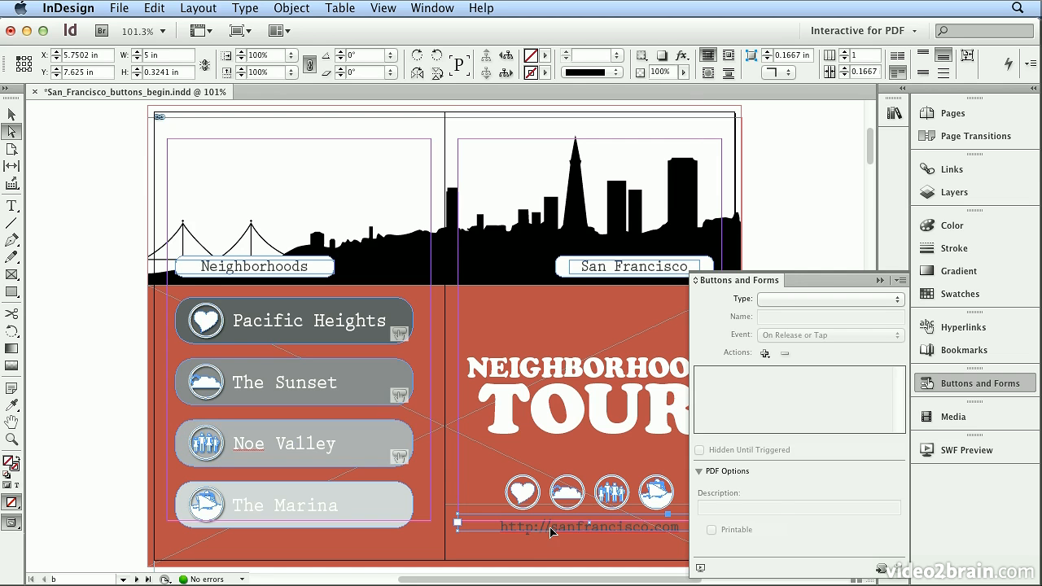
left_click(338, 396)
left_click(329, 457)
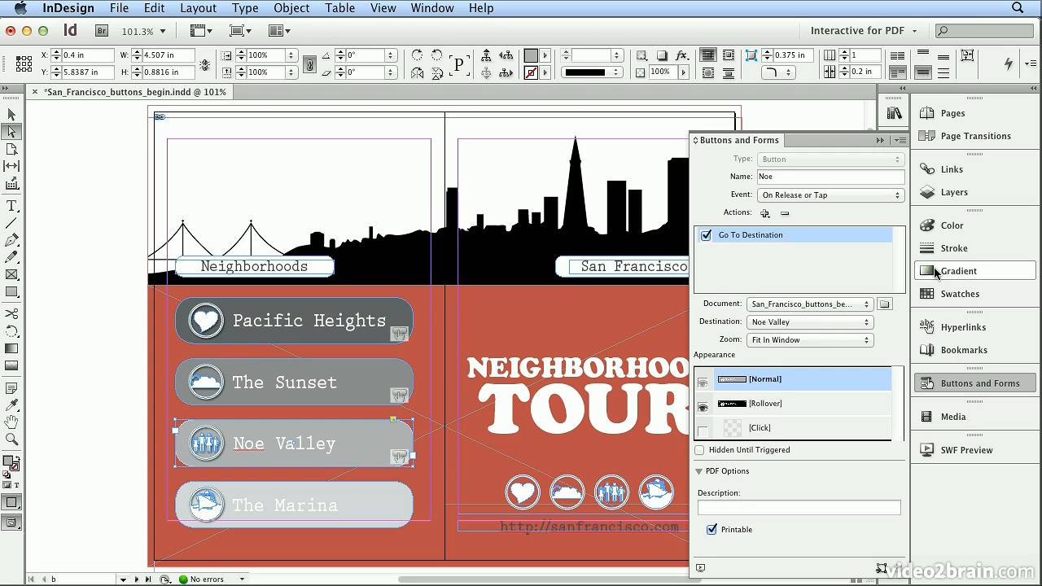
left_click(987, 384)
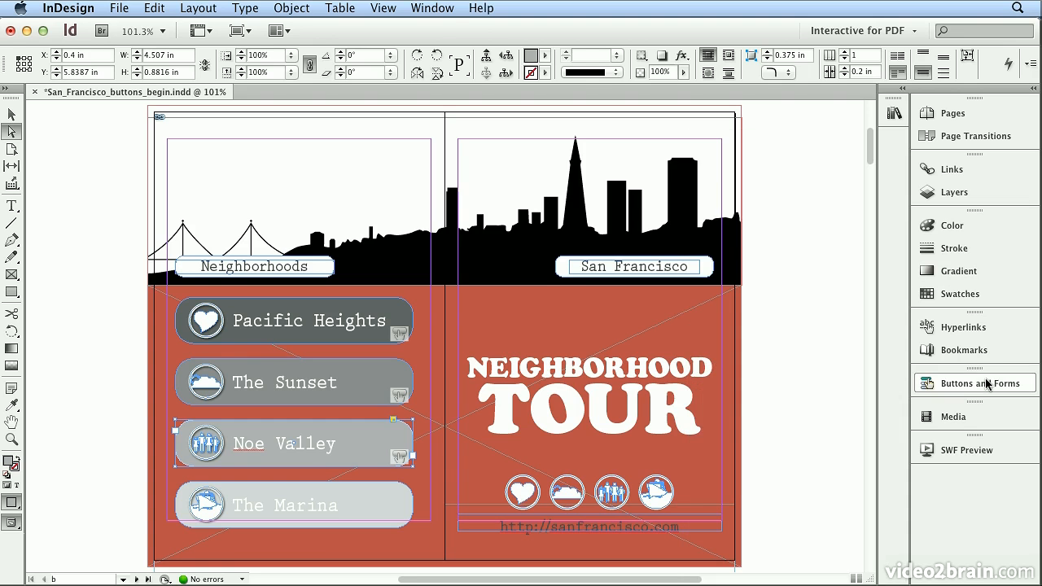
left_click(984, 329)
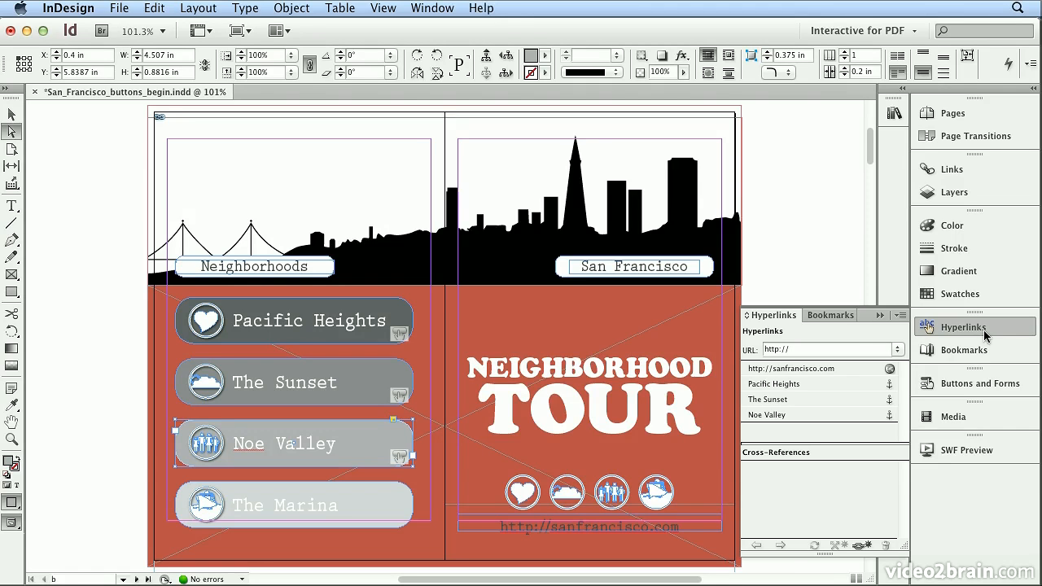